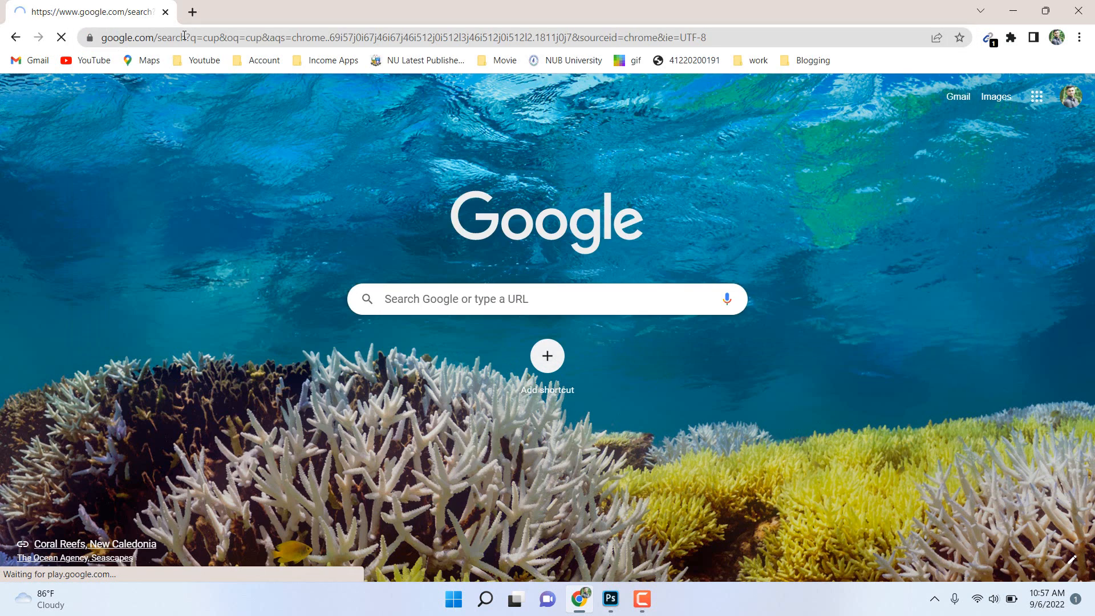
click(197, 155)
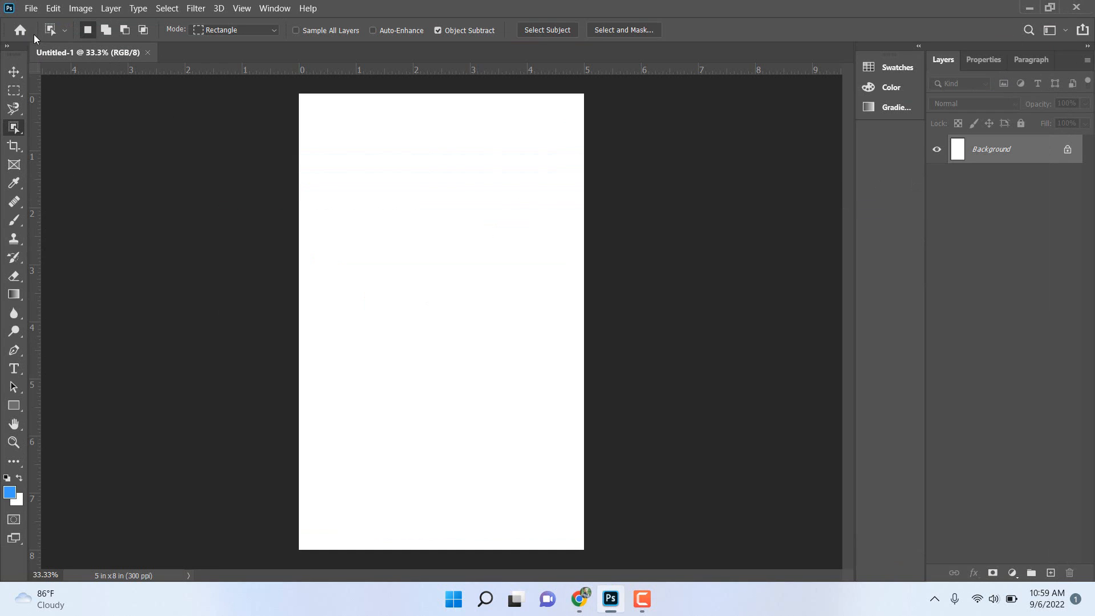
Place the white mug photo from the Downloads folder as an embedded image and commit it at its default size.
click(31, 8)
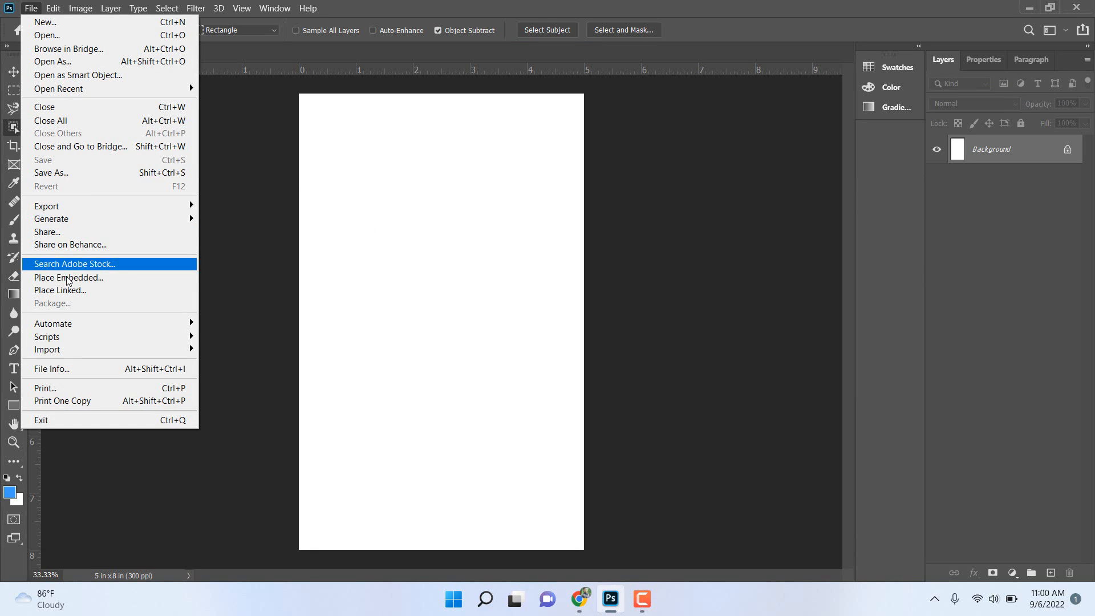
click(64, 280)
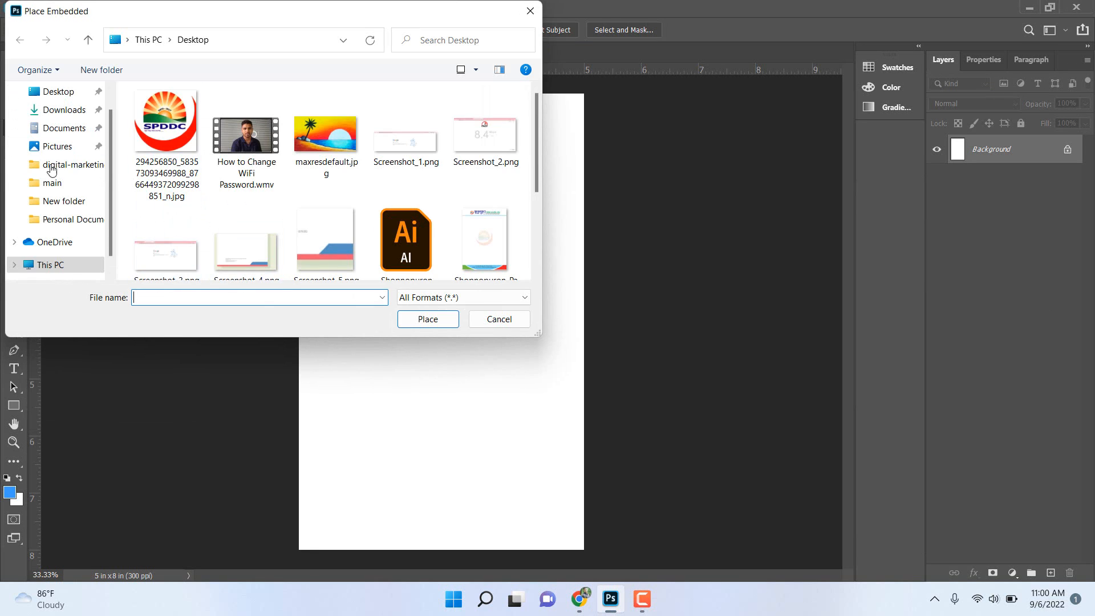
click(55, 95)
scroll(306, 207, down, 3)
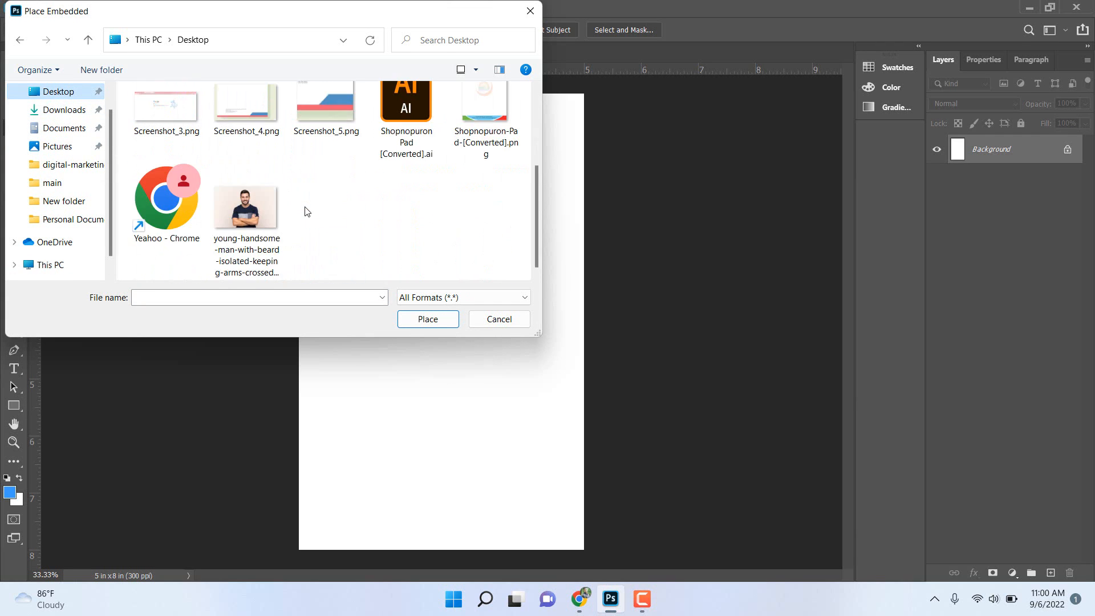
scroll(261, 210, up, 3)
click(63, 109)
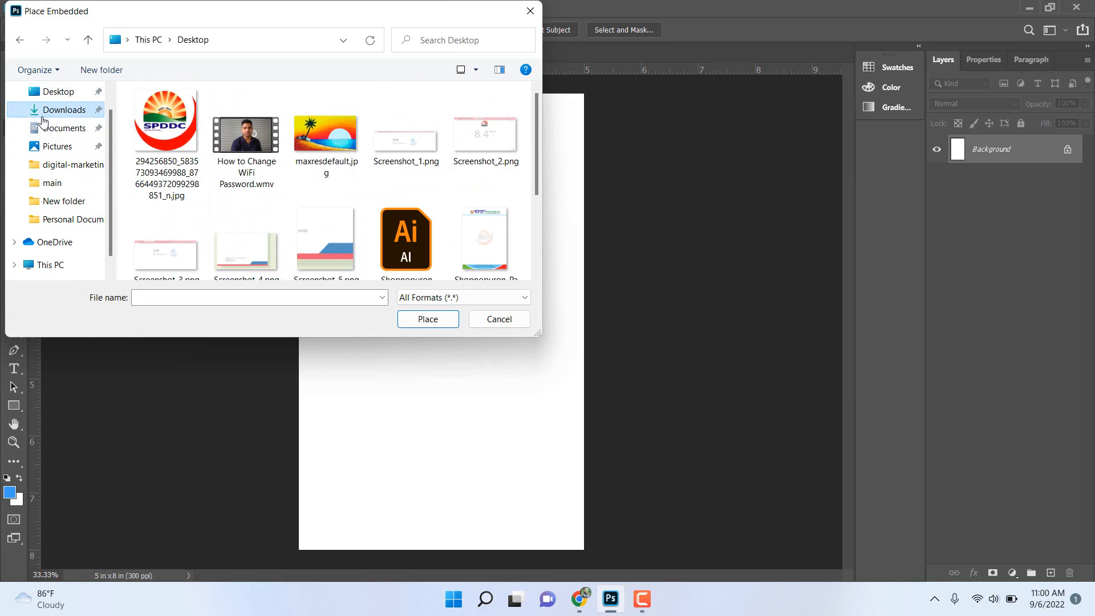
click(163, 163)
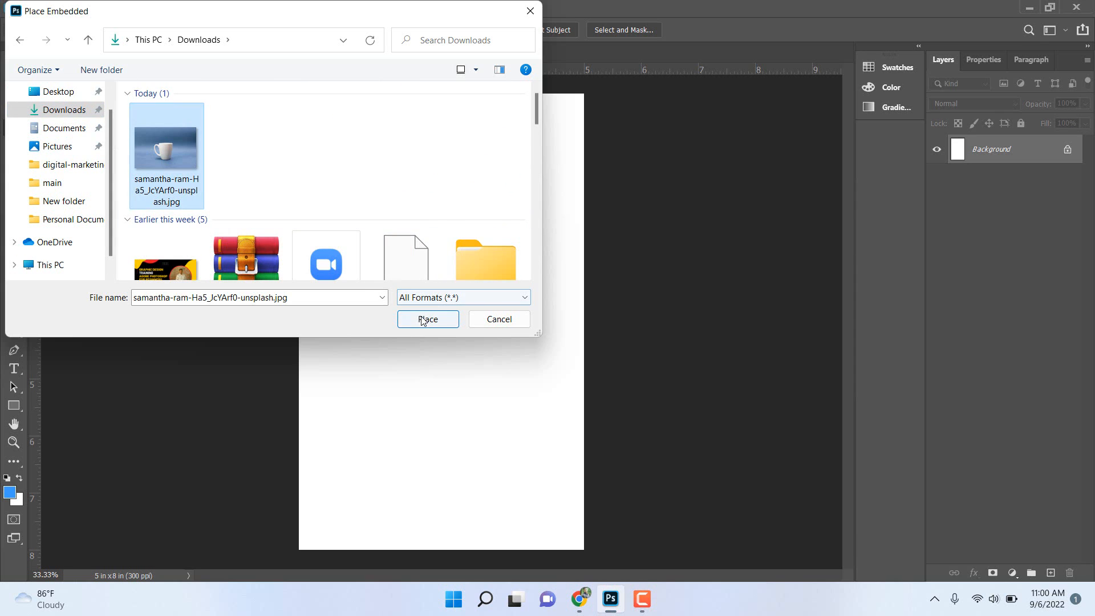
click(425, 319)
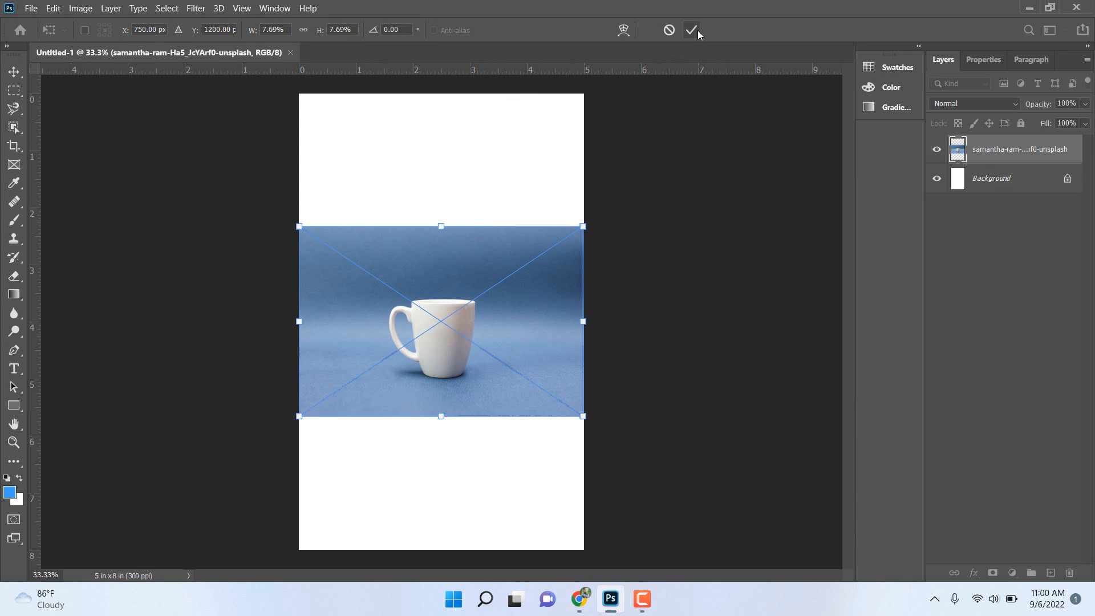
click(697, 31)
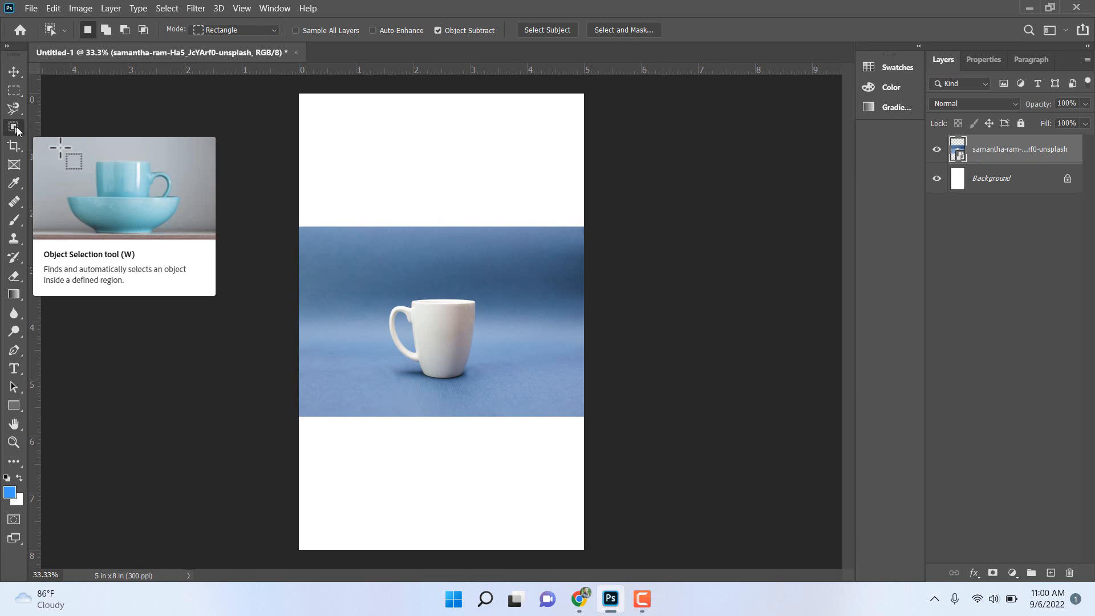
Select the mug with the Object Selection tool, copy it to its own layer, and hide the original mug photo.
drag(367, 277, 503, 391)
drag(360, 251, 602, 485)
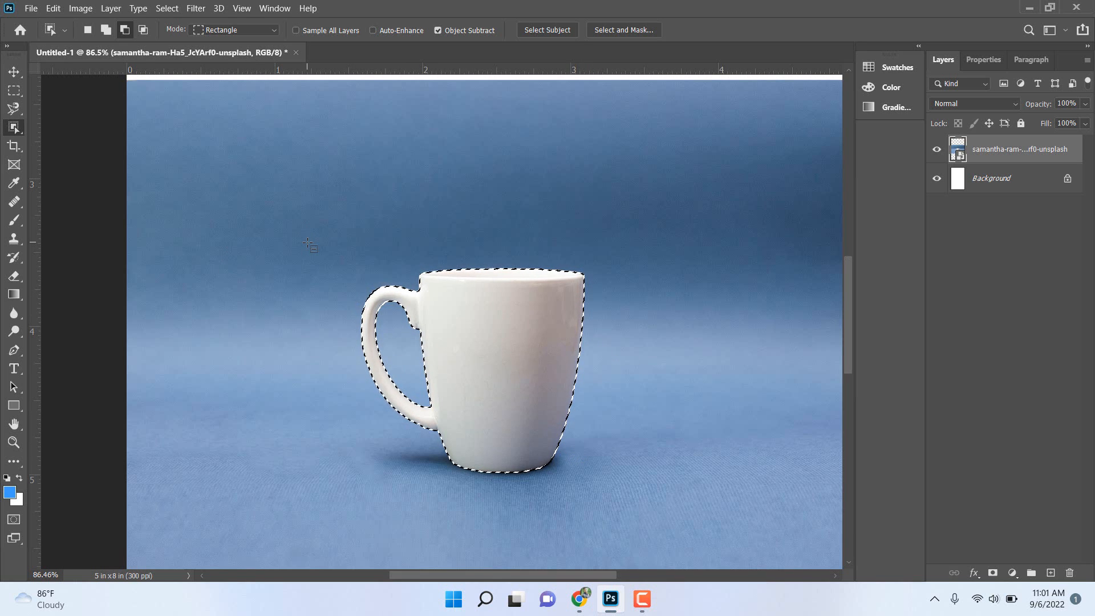
key(ctrl+j)
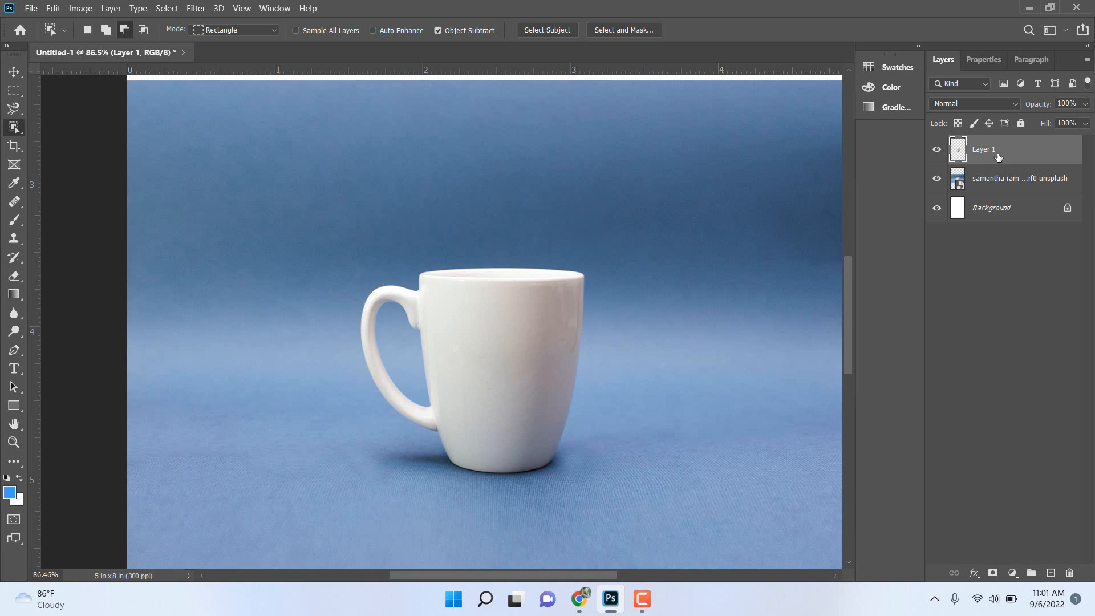
click(937, 180)
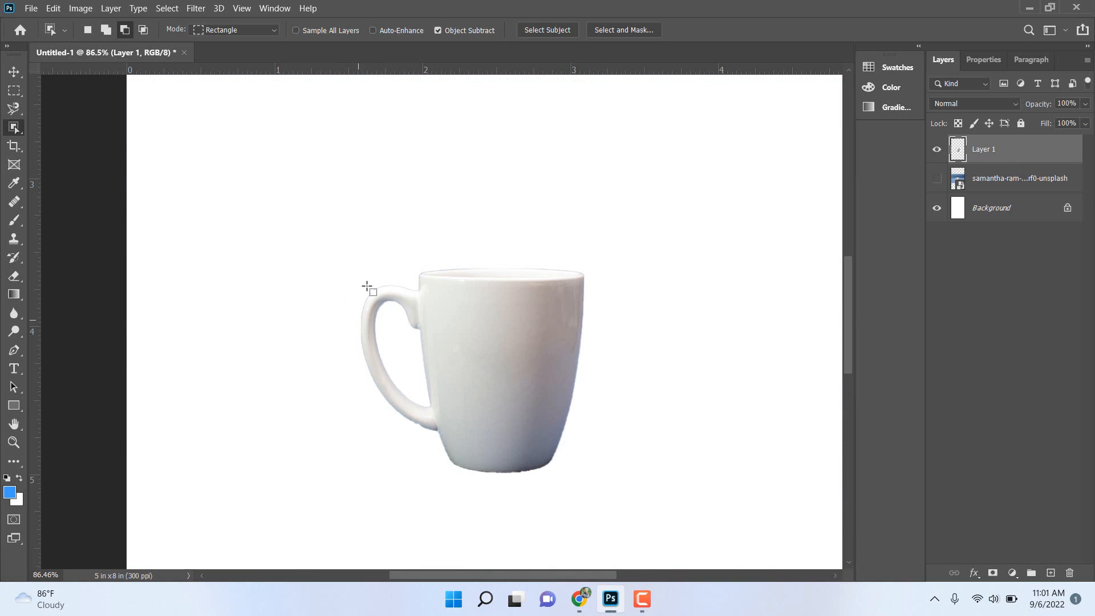
Draw a blue rectangle shape about 687 × 582 px covering the mug.
click(14, 71)
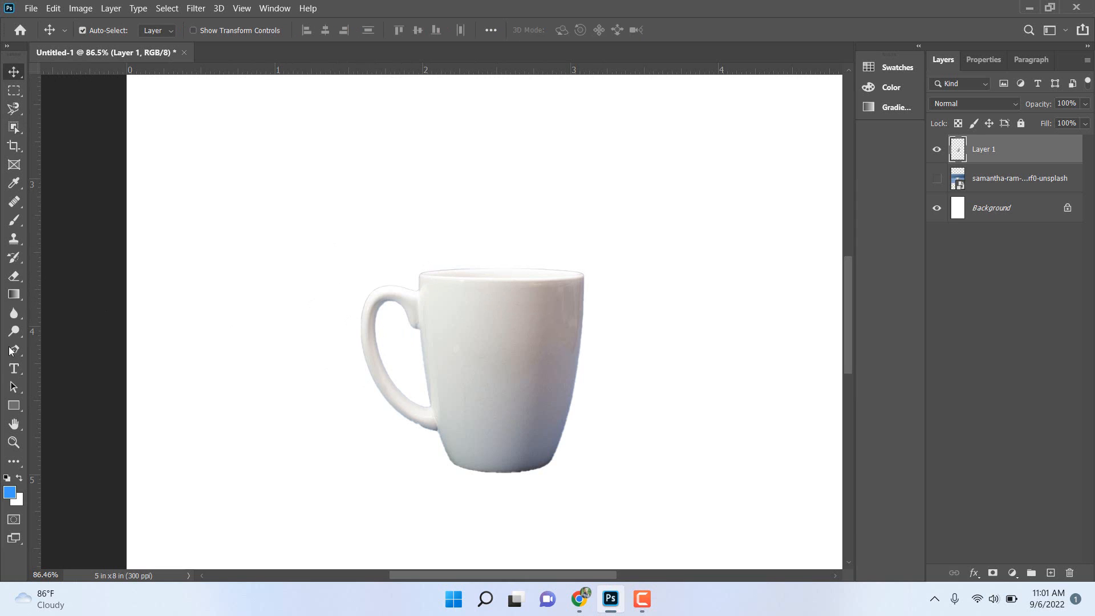
click(14, 405)
drag(288, 212, 625, 498)
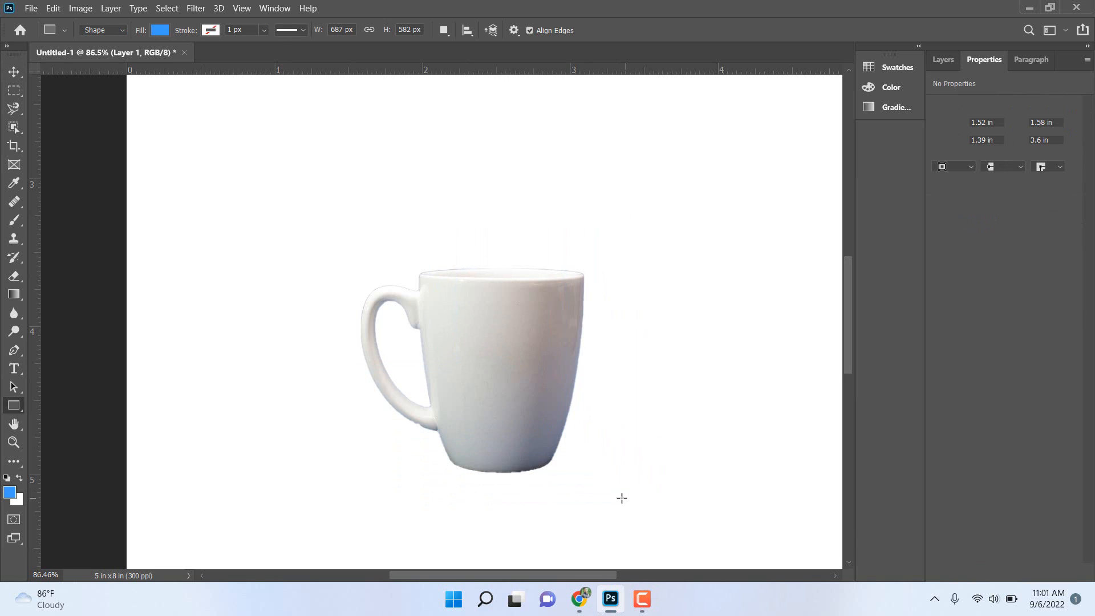
click(946, 59)
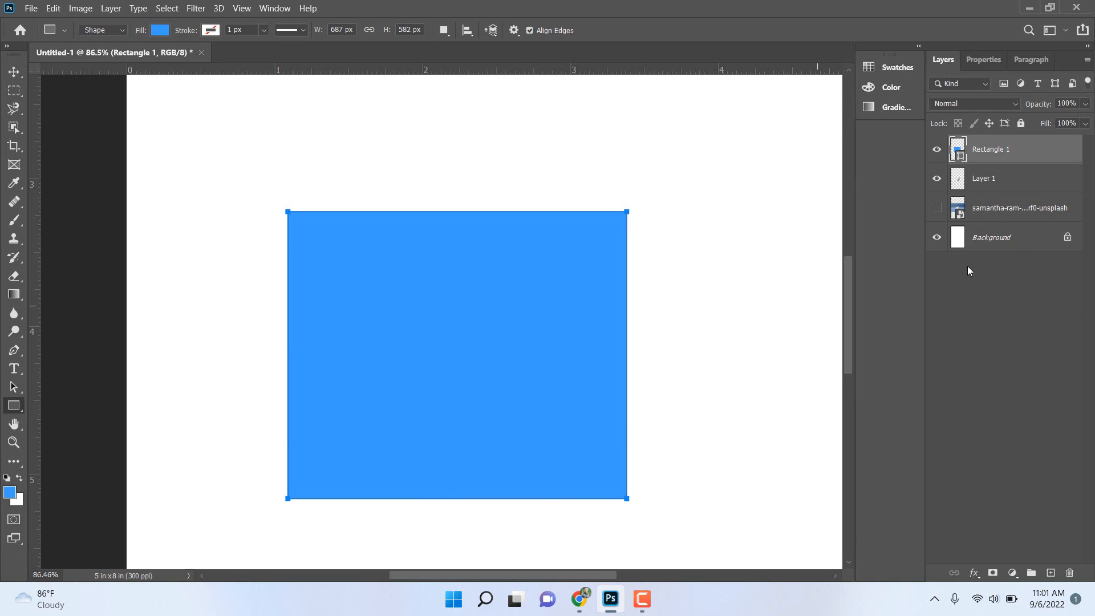
Stack the rectangle beneath the mug cutout and shift the mug down onto the rectangle's lower edge.
drag(983, 156, 987, 190)
click(14, 71)
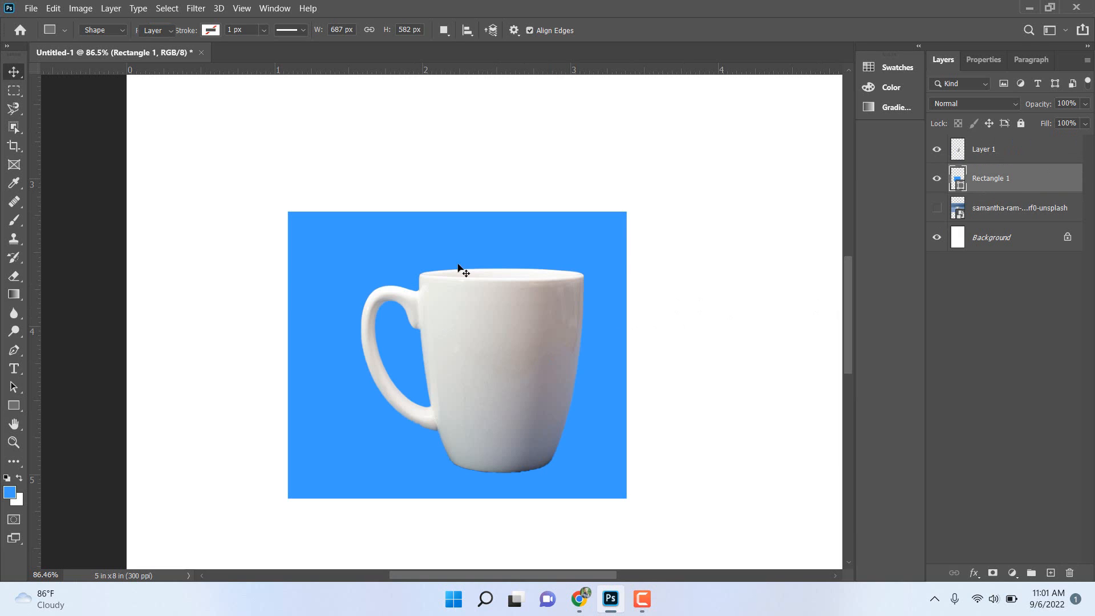
drag(482, 294, 471, 314)
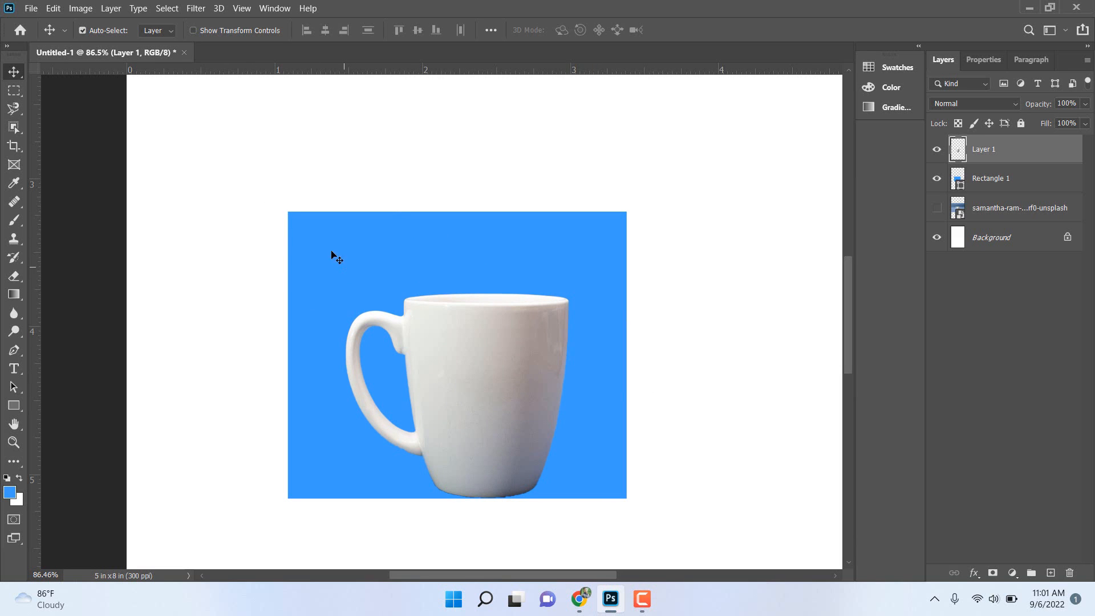
Delete the mug cutout, blue rectangle and hidden mug photo layers, keeping only the Background layer.
drag(244, 186, 608, 436)
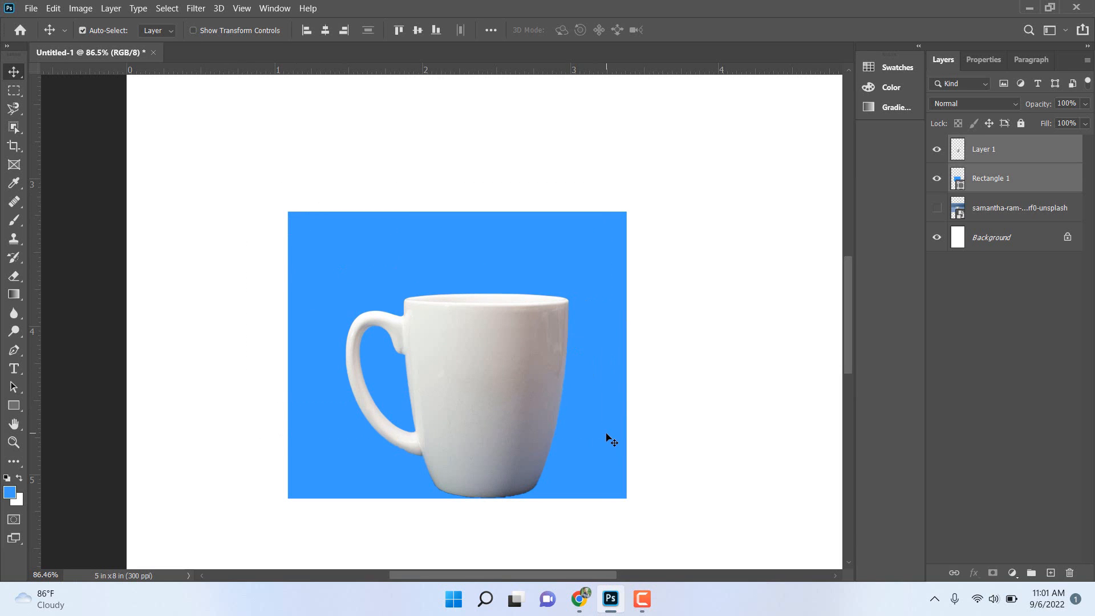
key(Delete)
key(Delete)
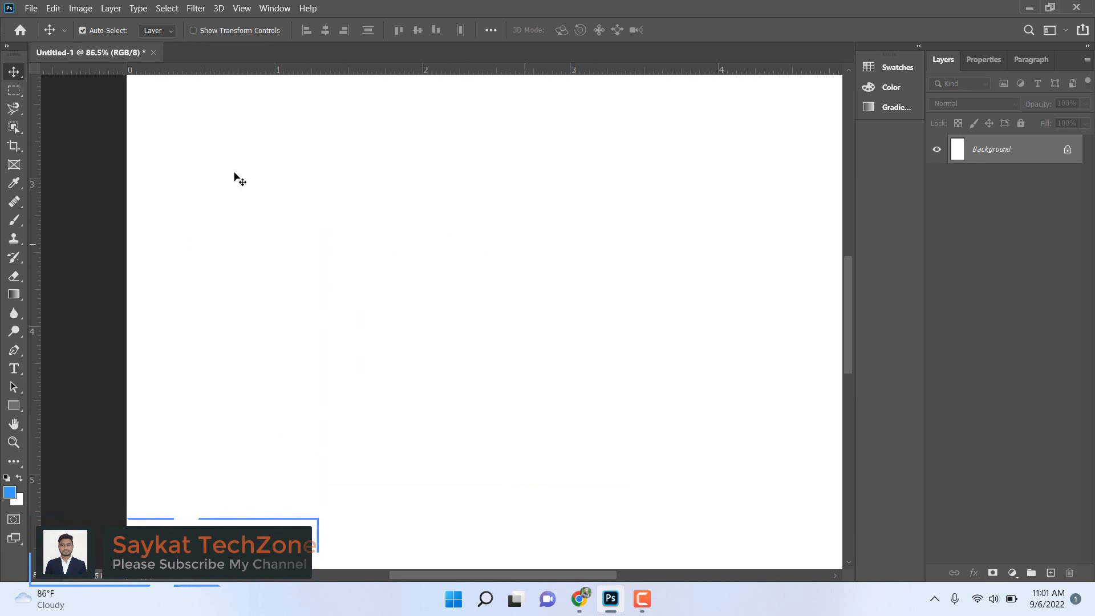
Place the young-handsome-man-with-beard photo from the Desktop folder as an embedded image and commit it at 100% size.
click(31, 8)
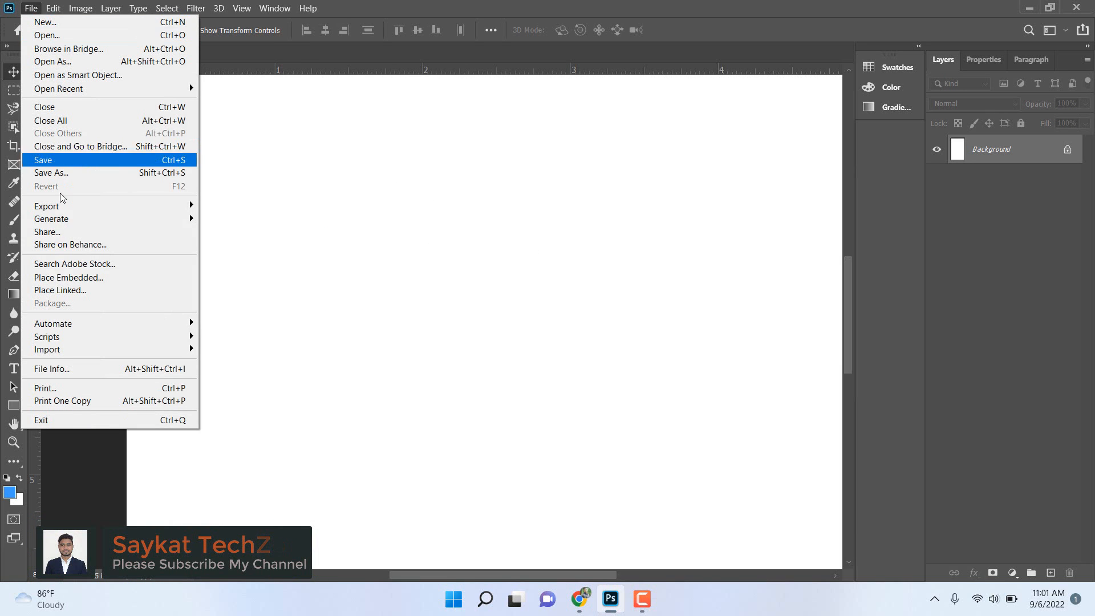
click(60, 277)
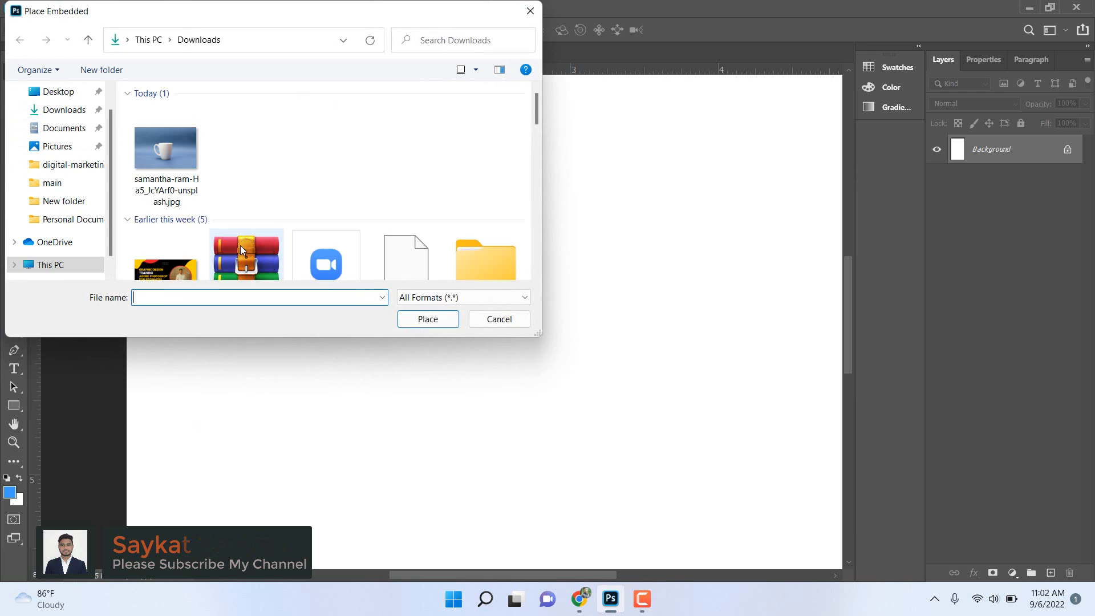
scroll(171, 171, down, 2)
click(57, 91)
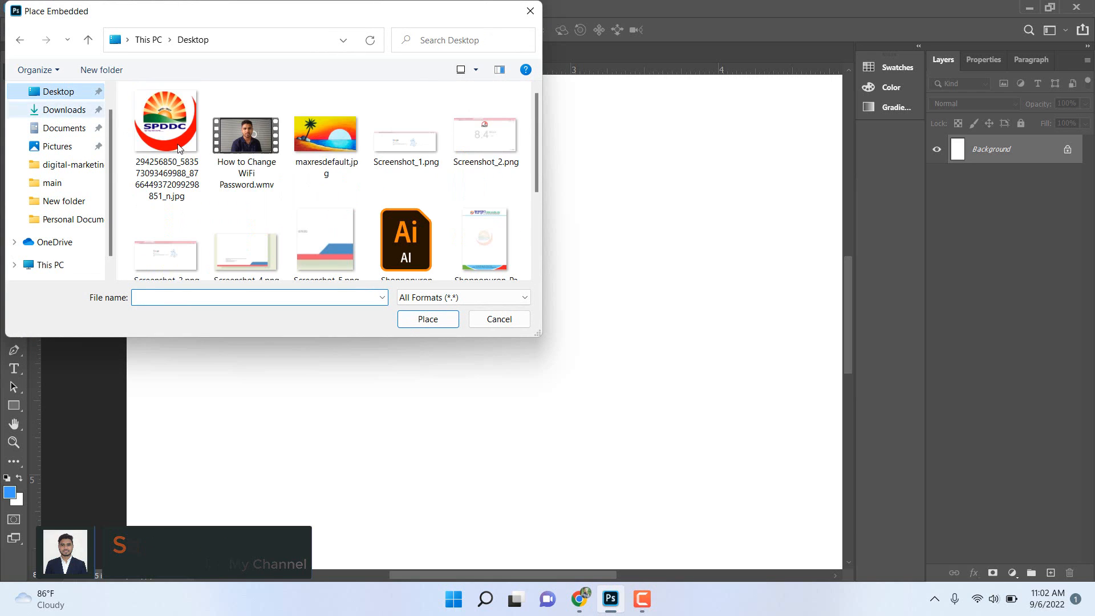
scroll(246, 182, down, 3)
click(273, 211)
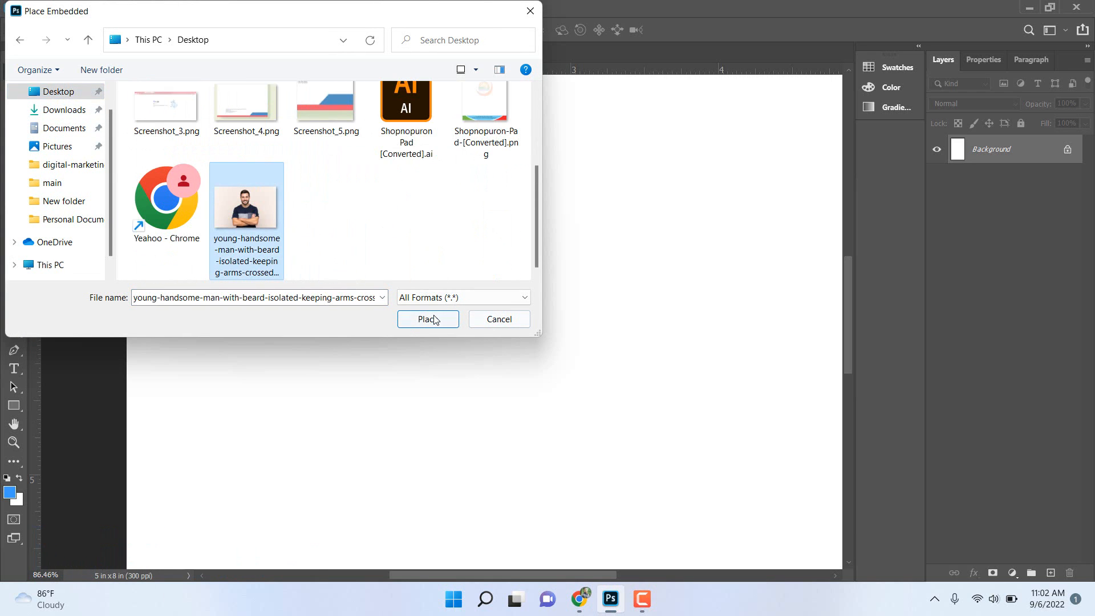
click(434, 319)
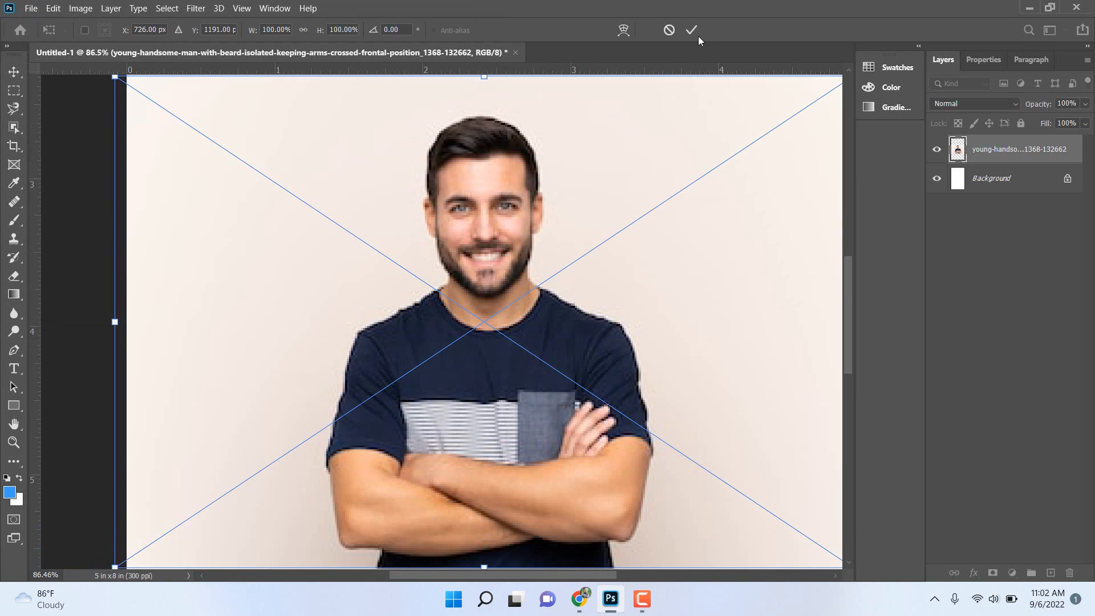
click(693, 34)
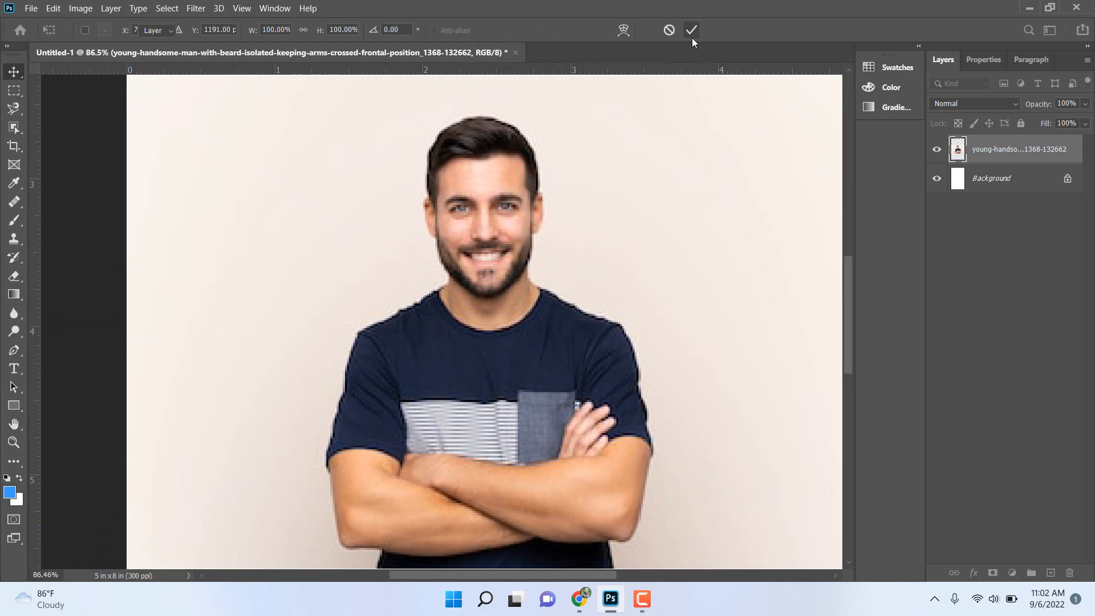
Select the man with the Object Selection tool, copy him to a new layer, and hide the original photo layer.
click(14, 127)
drag(311, 98, 652, 570)
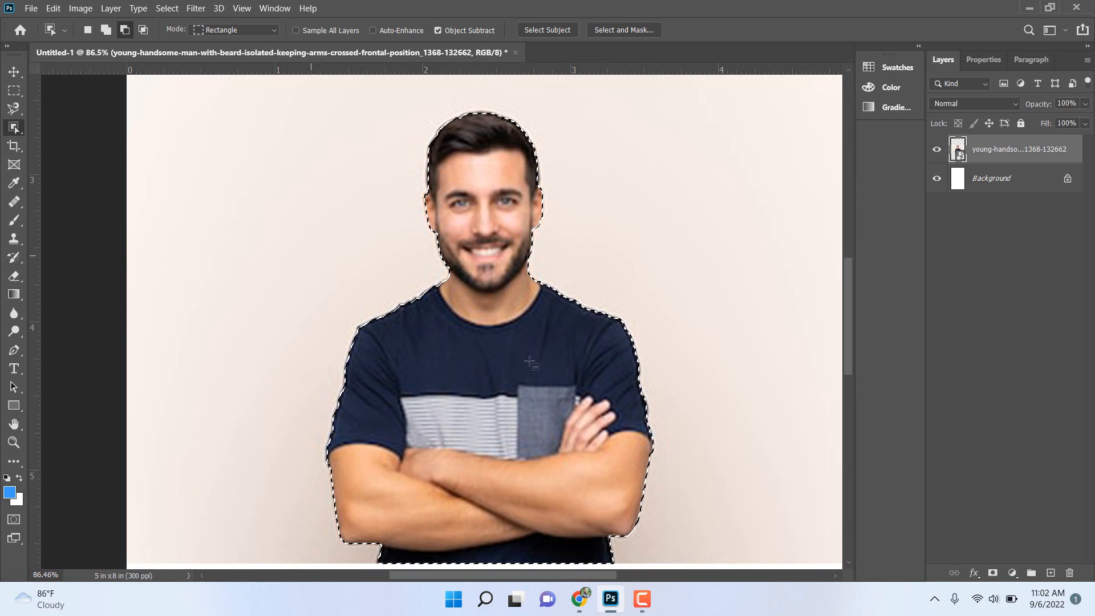
key(ctrl+j)
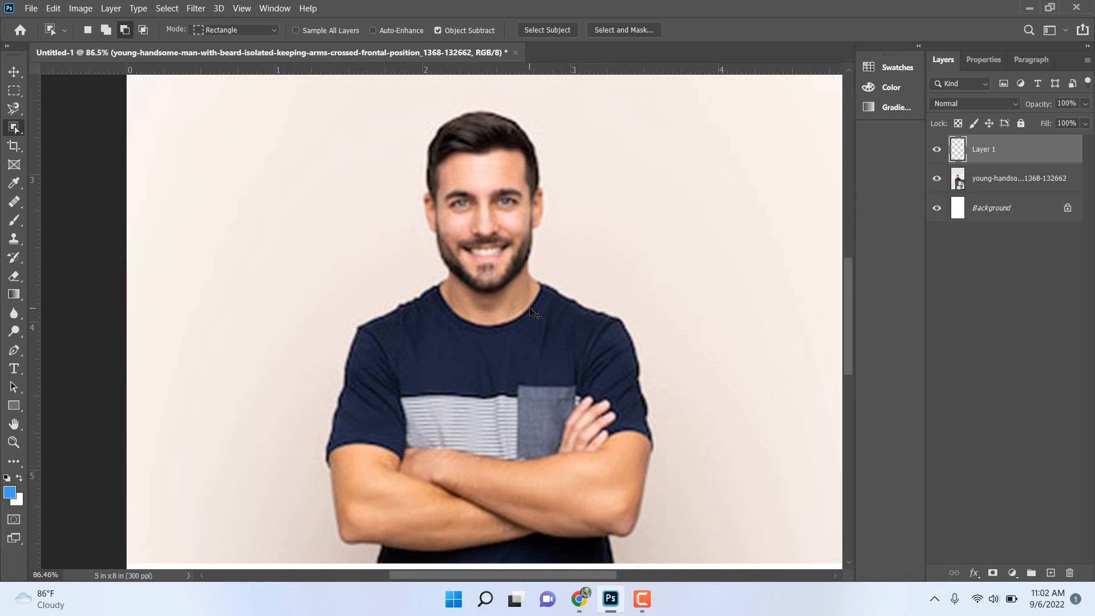
click(13, 71)
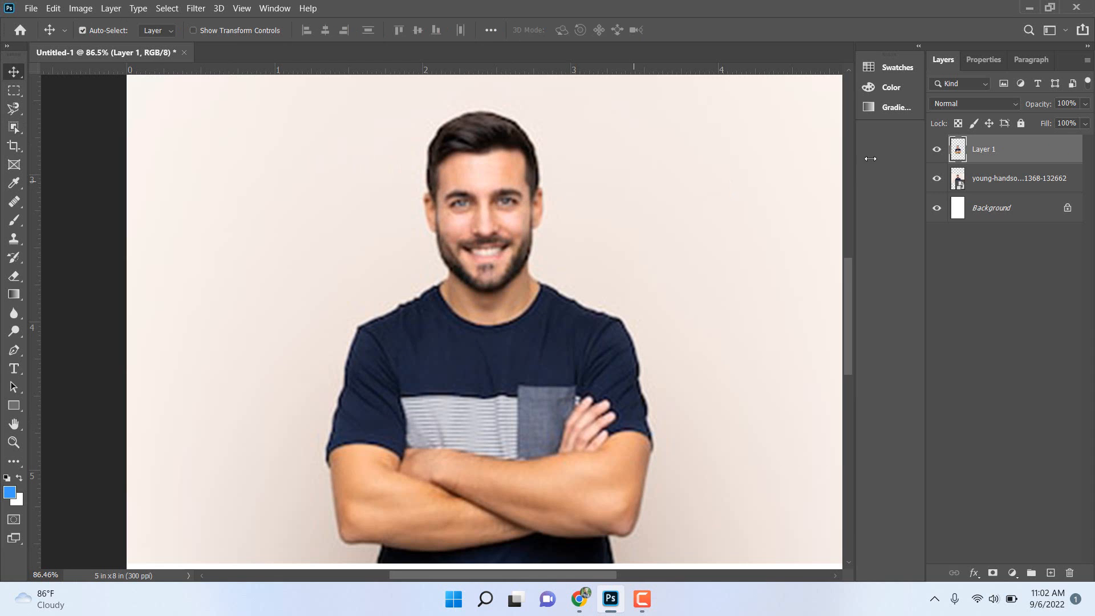
click(938, 179)
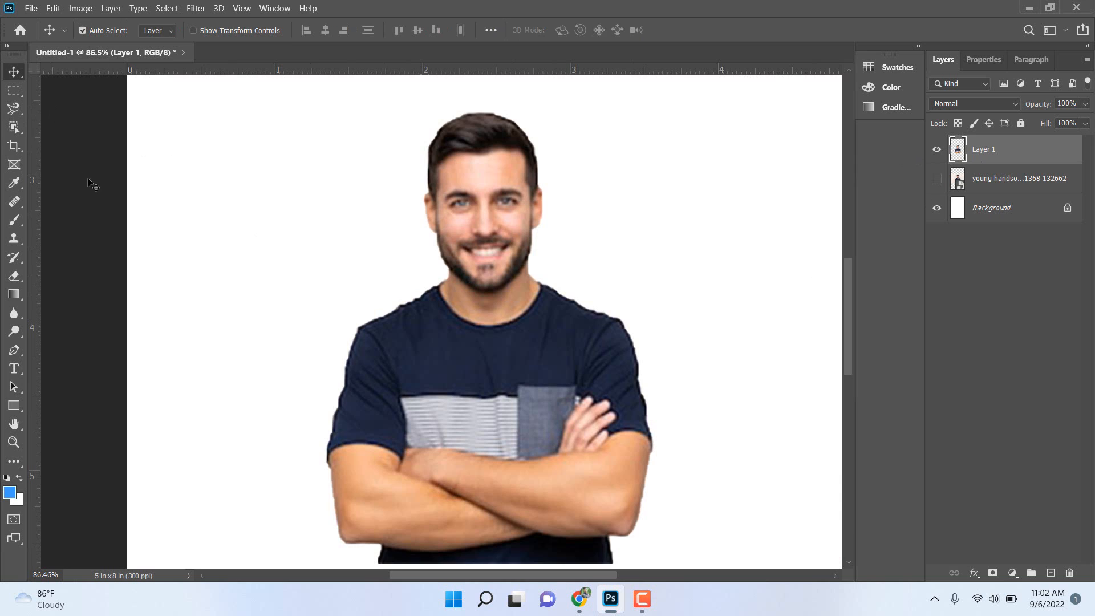
Draw a blue rectangle about 722 × 931 px over the man and widen it to about 761 px to cover his arm.
click(14, 406)
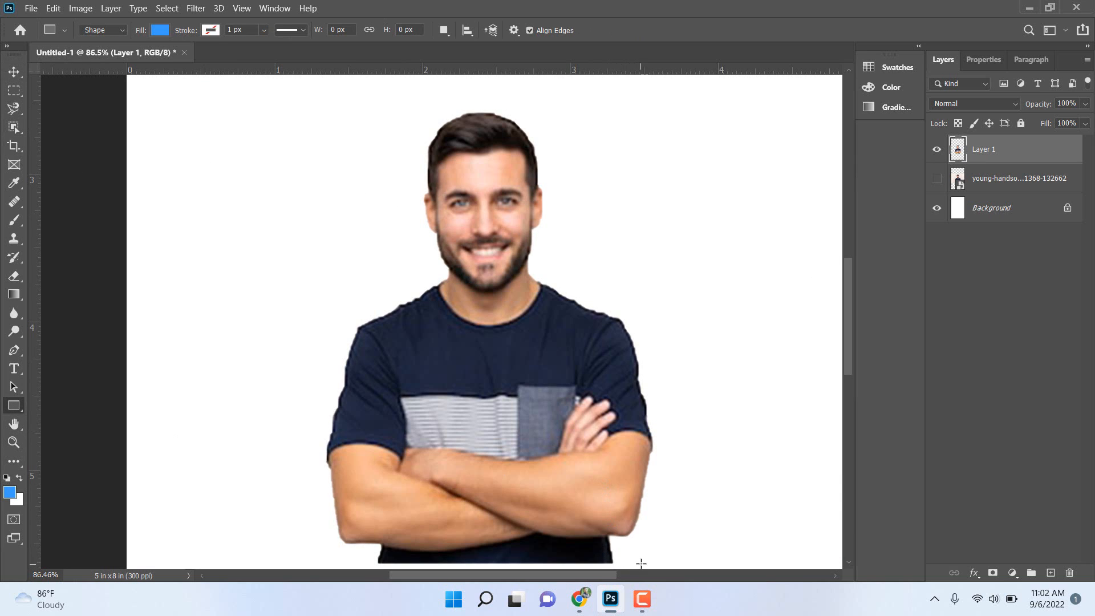
drag(641, 564, 286, 104)
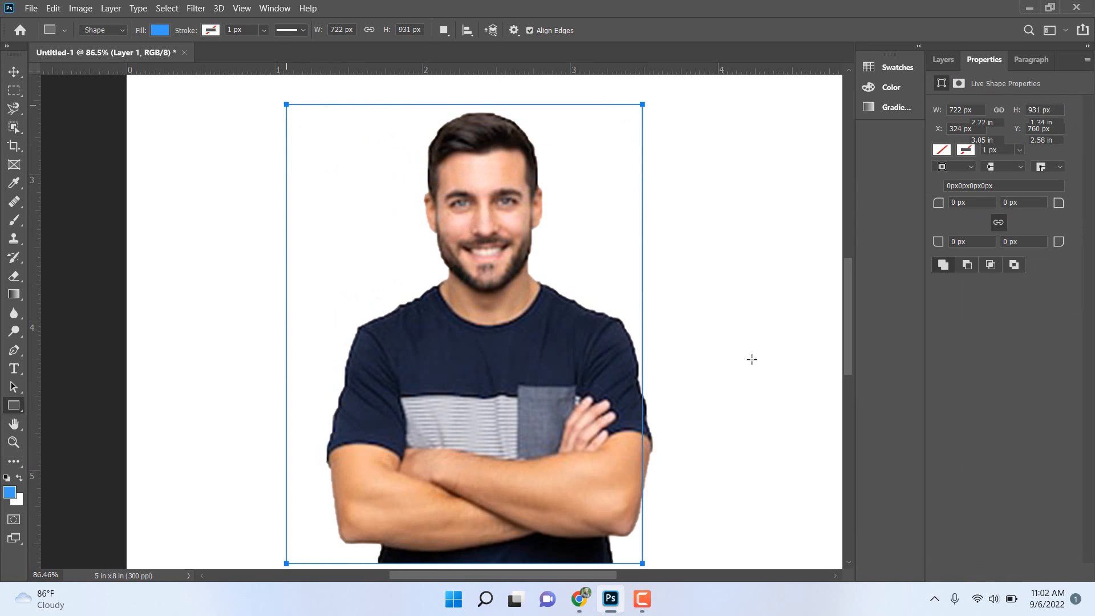
key(ctrl+t)
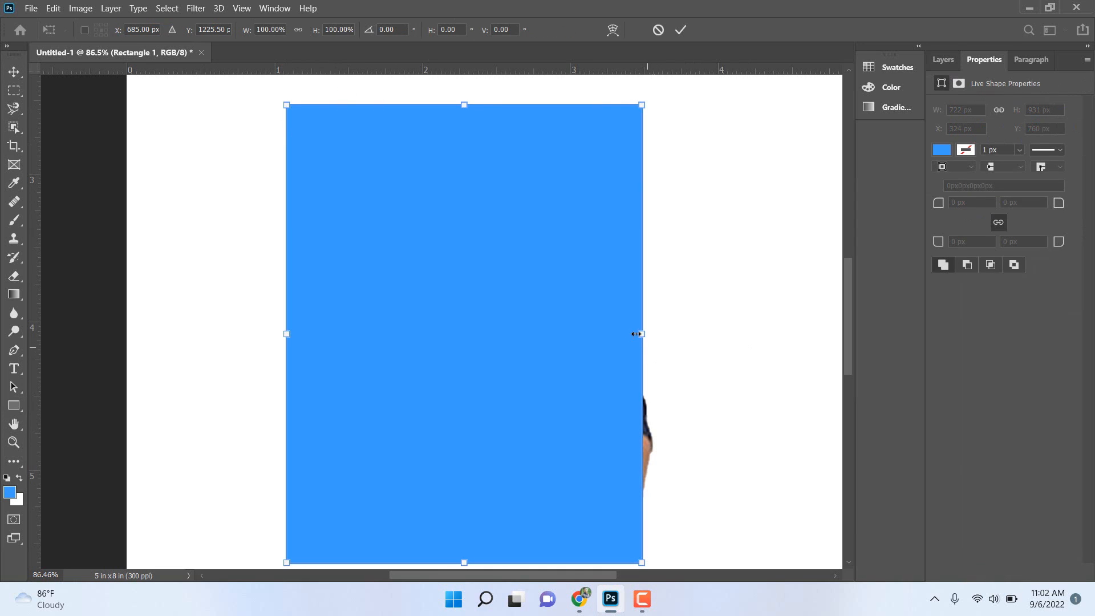
drag(641, 333, 662, 334)
click(681, 32)
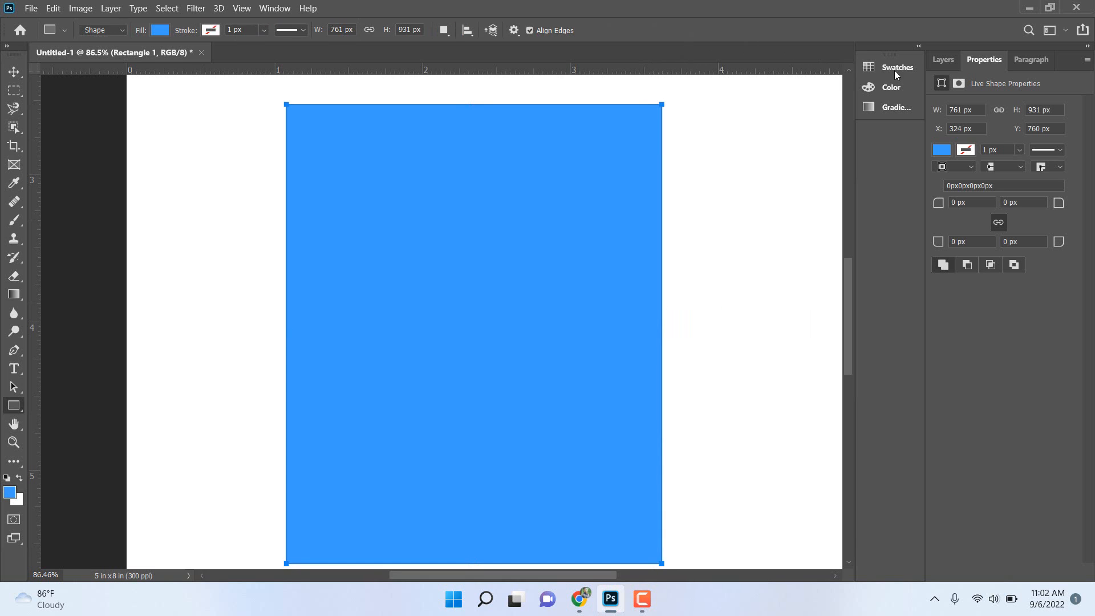
Move the blue rectangle layer beneath the man's cutout layer so it serves as his background.
click(942, 60)
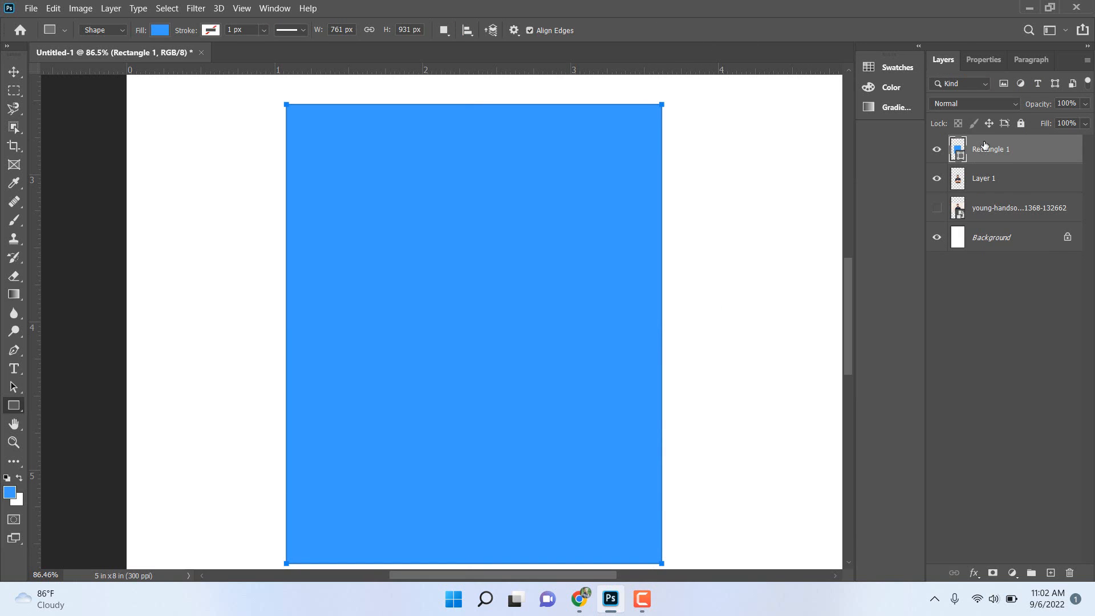
drag(983, 145, 988, 180)
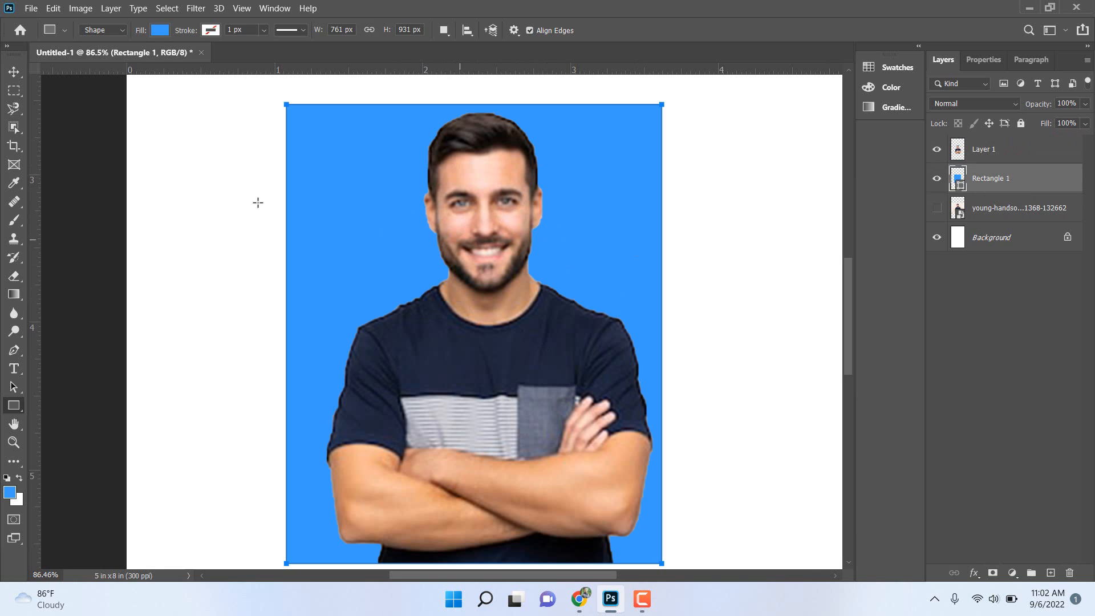
click(14, 72)
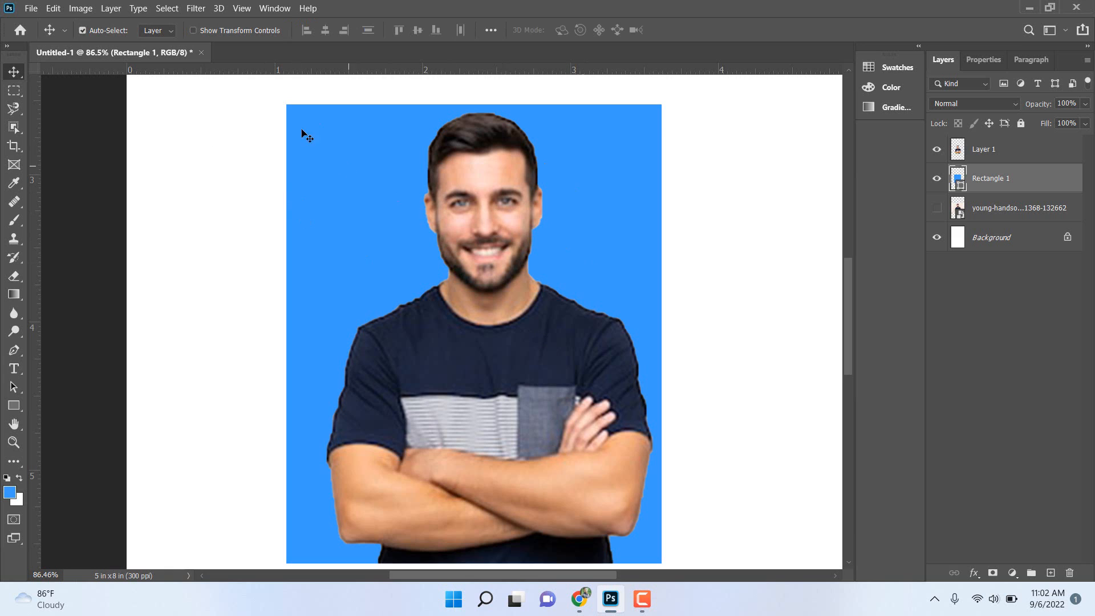
Delete the man's cutout layer above the blue rectangle.
drag(457, 251, 701, 461)
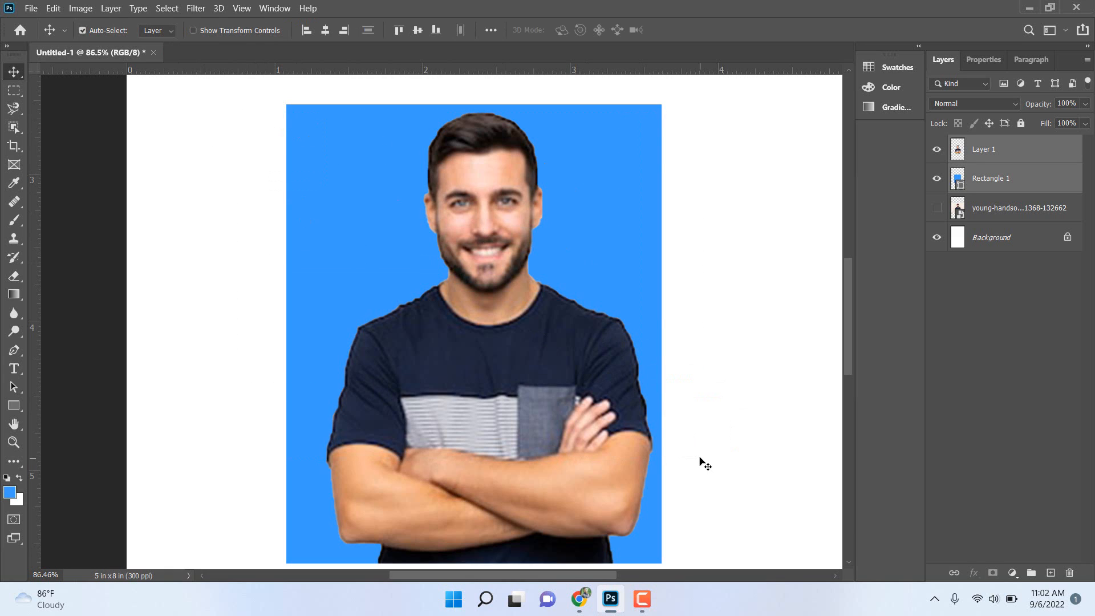
click(664, 429)
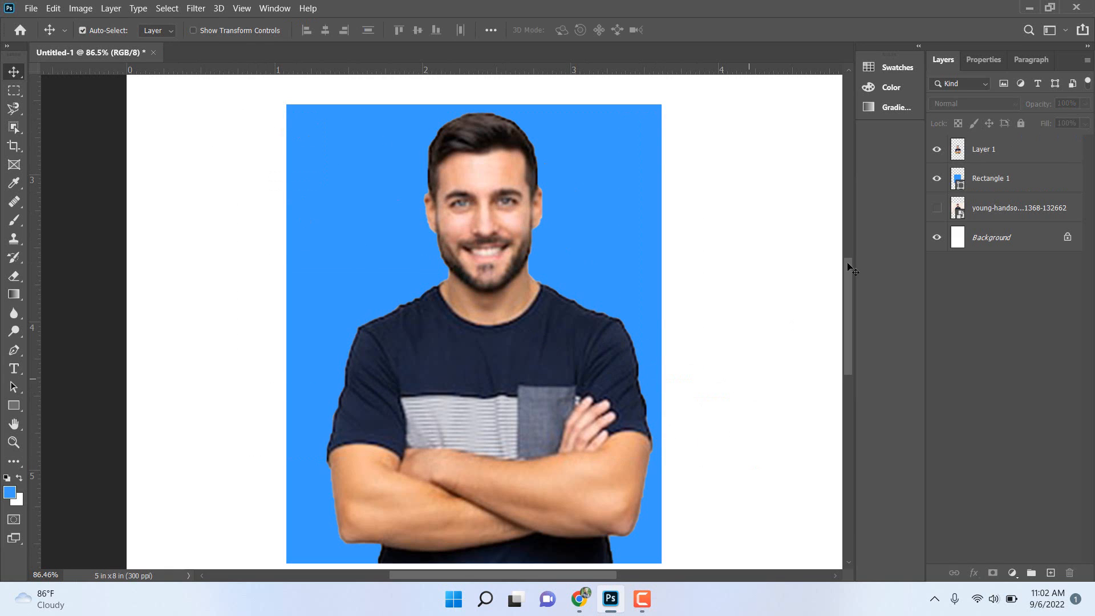
click(989, 159)
key(Delete)
Hide the blue rectangle, show the original photo layer, and make the photo the active layer.
click(937, 150)
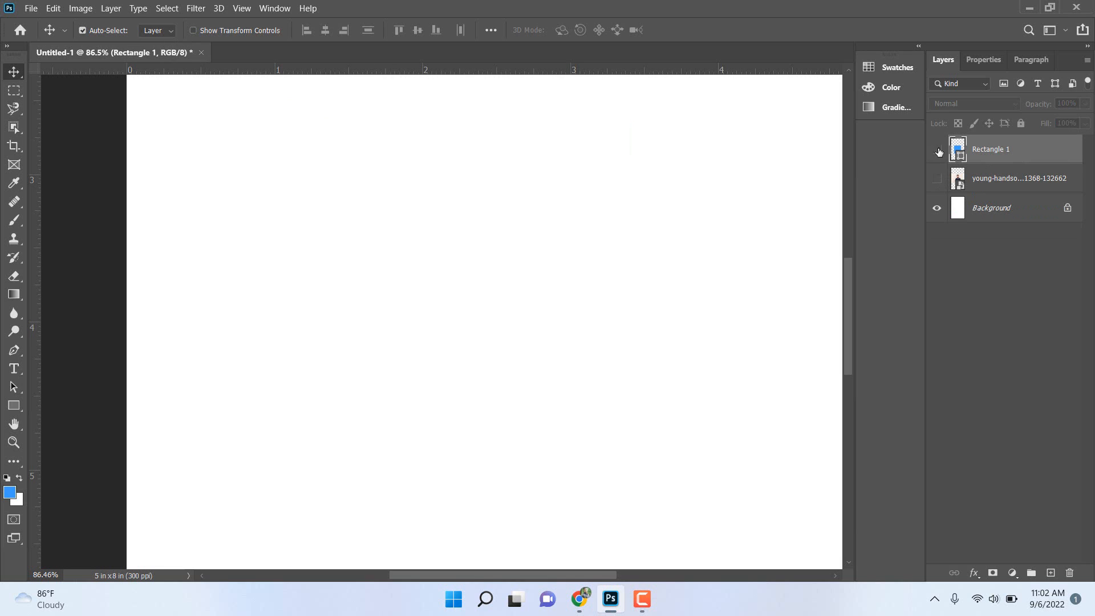
click(937, 178)
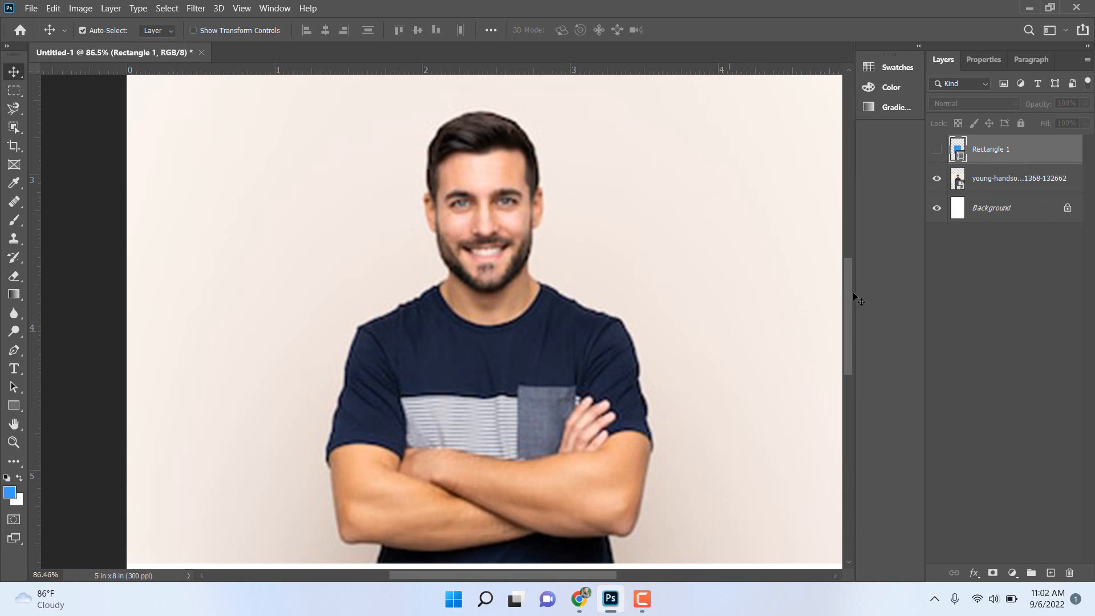
click(991, 180)
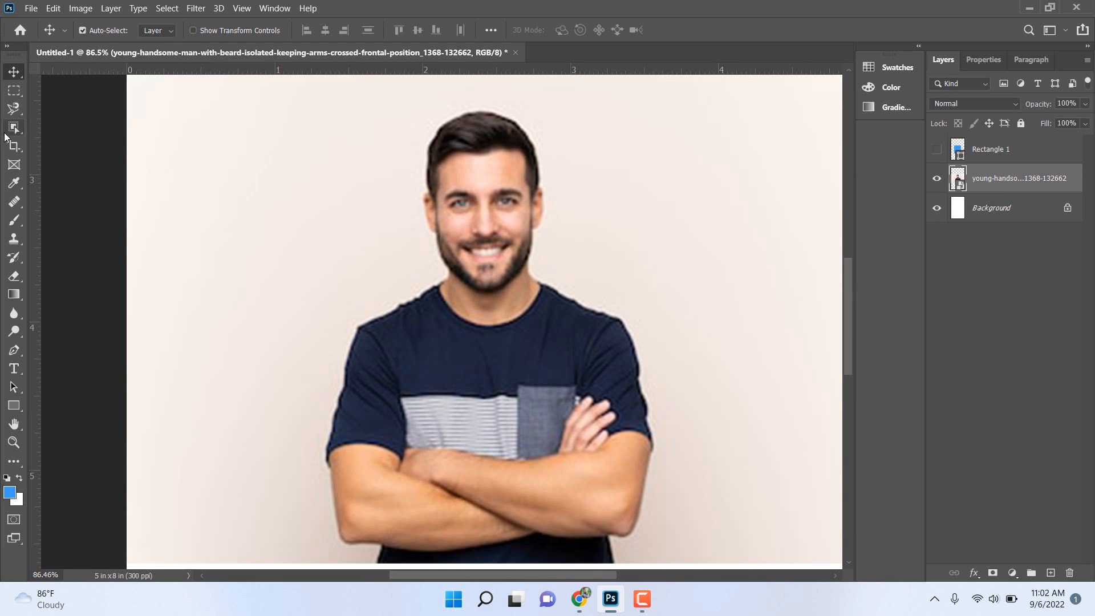
Select the man's head, neck, shirt and arms with the Quick Selection tool.
click(8, 132)
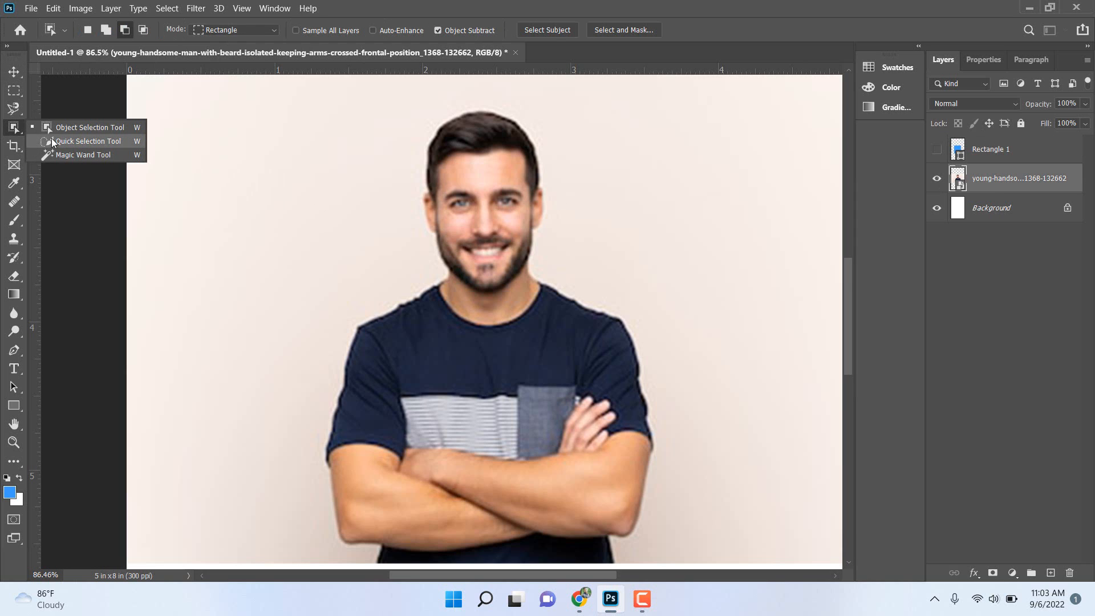
click(121, 140)
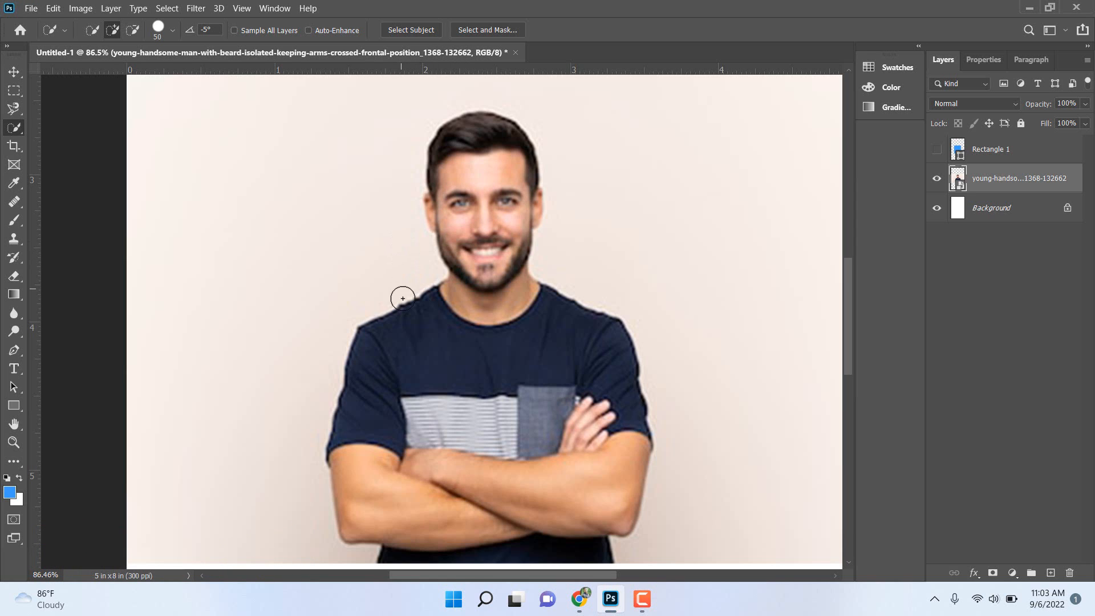
click(474, 307)
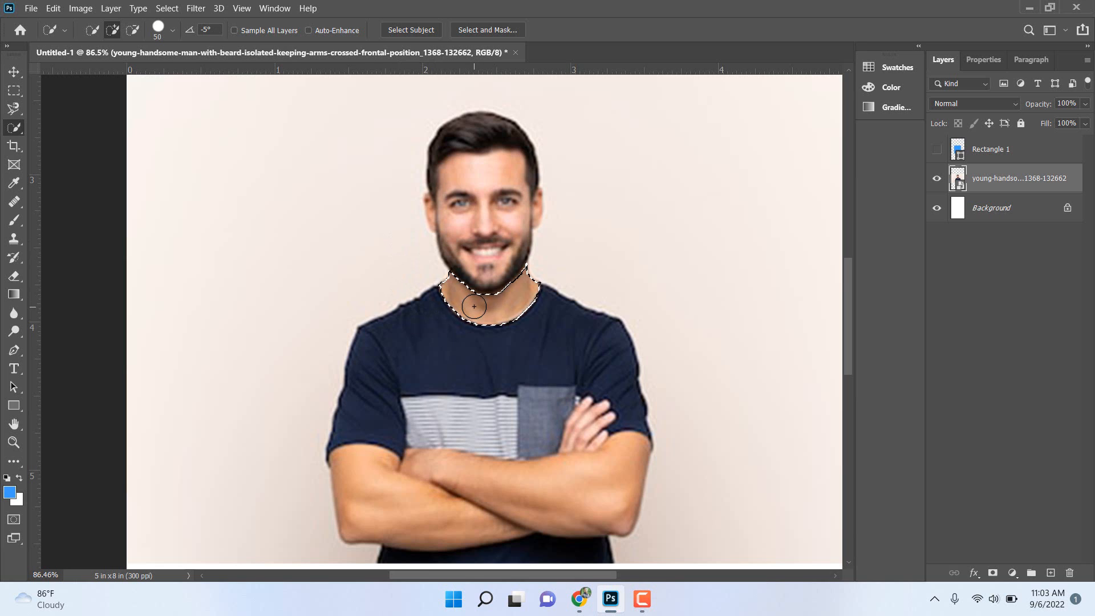
mouse_move(474, 301)
mouse_down()
mouse_move(485, 256)
mouse_move(473, 151)
mouse_move(456, 201)
mouse_up()
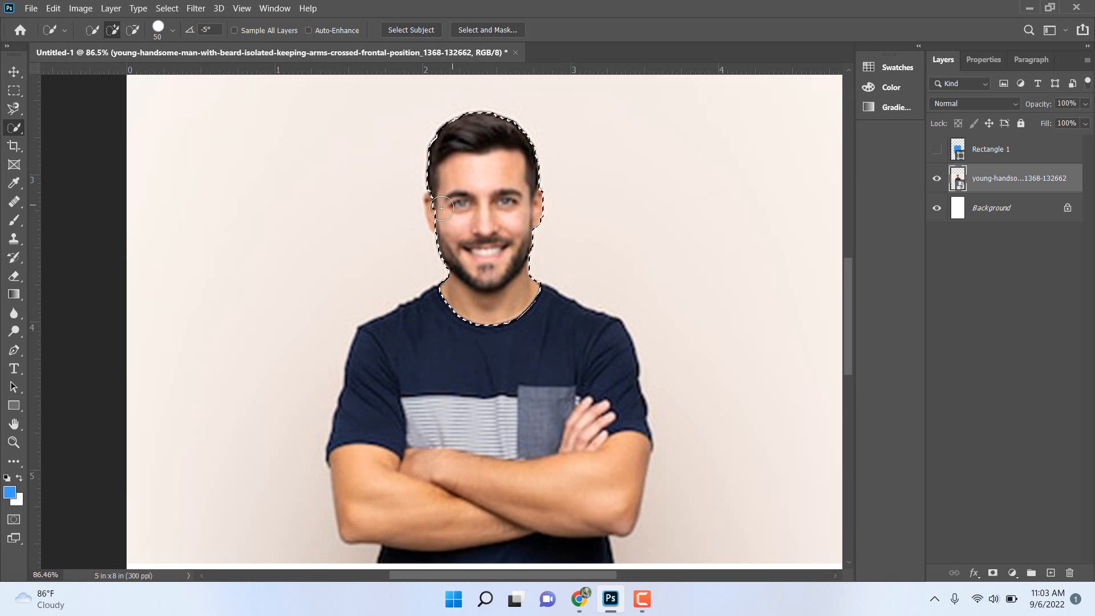
mouse_move(461, 374)
mouse_down()
mouse_move(439, 423)
mouse_move(464, 435)
mouse_move(532, 444)
mouse_move(559, 388)
mouse_move(565, 425)
mouse_move(566, 480)
mouse_move(550, 515)
mouse_move(466, 527)
mouse_up()
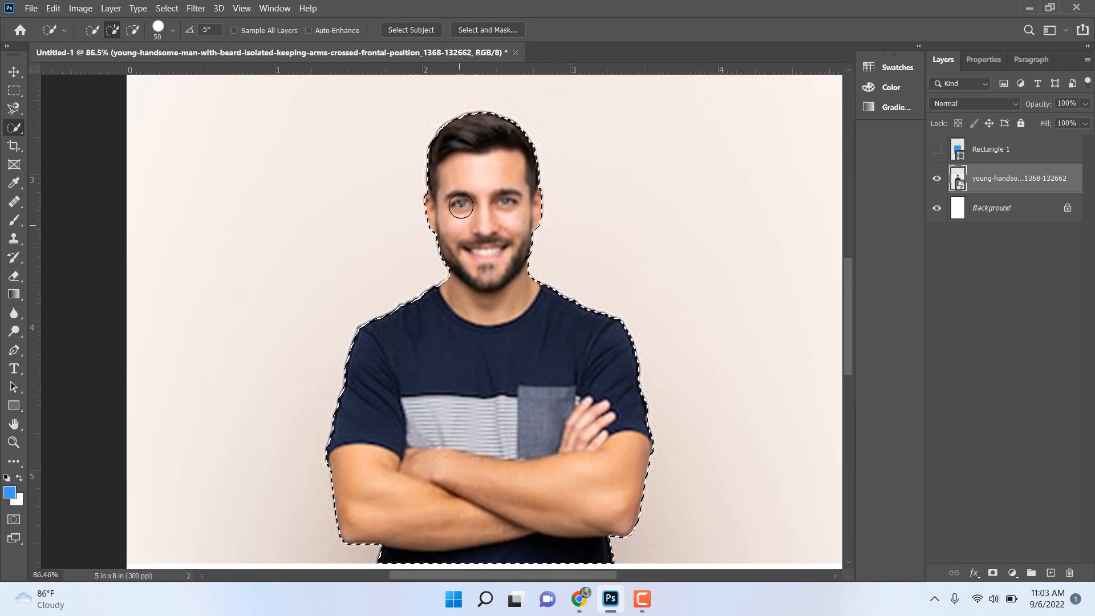
Adjust the selection at the man's ear, subtracting the stray patch of background beside it.
click(427, 219)
key(alt)
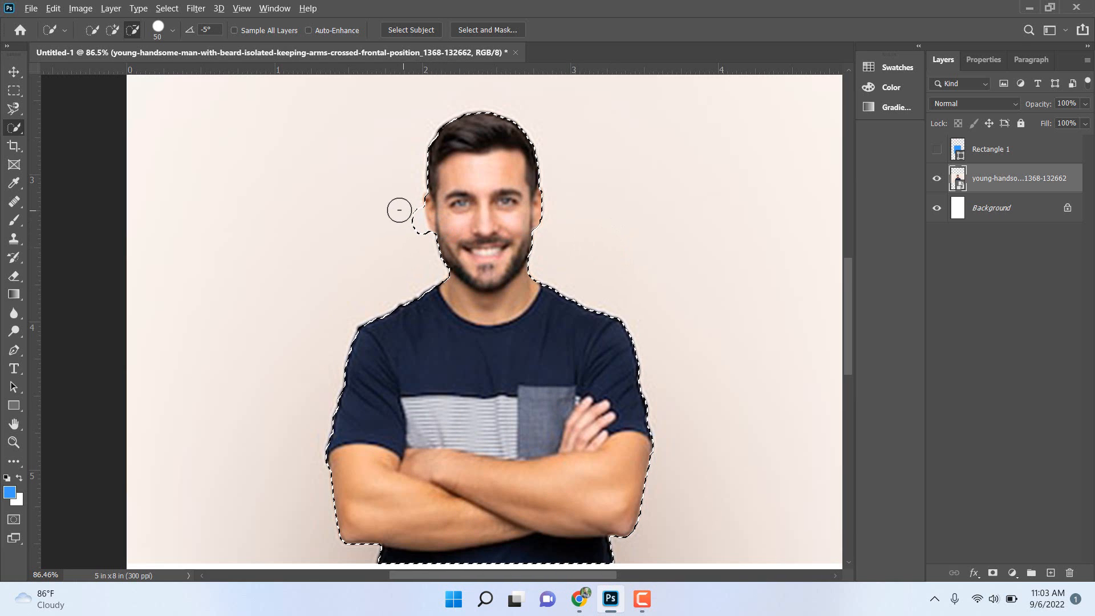
click(413, 225)
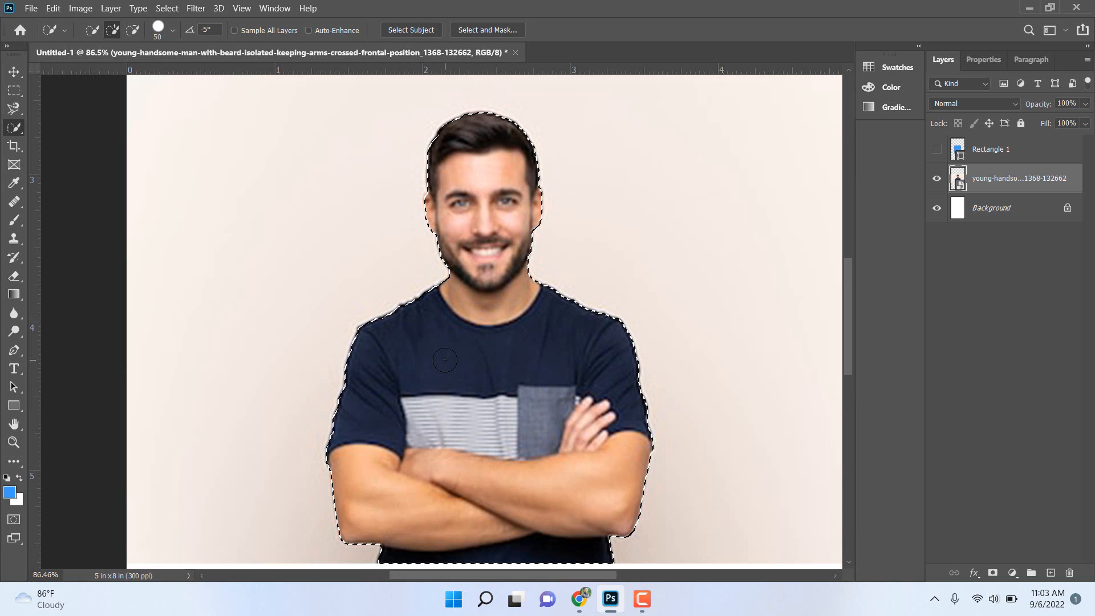
Copy the selected man to a new layer above the blue rectangle, showing the rectangle and hiding the original photo.
key(ctrl+j)
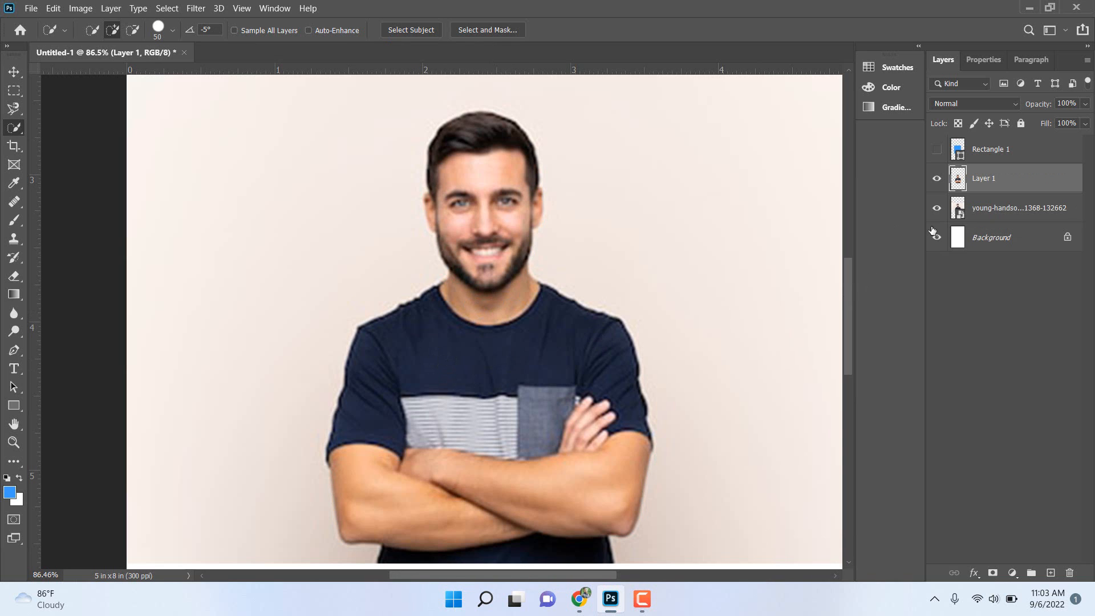
drag(1037, 181, 1009, 139)
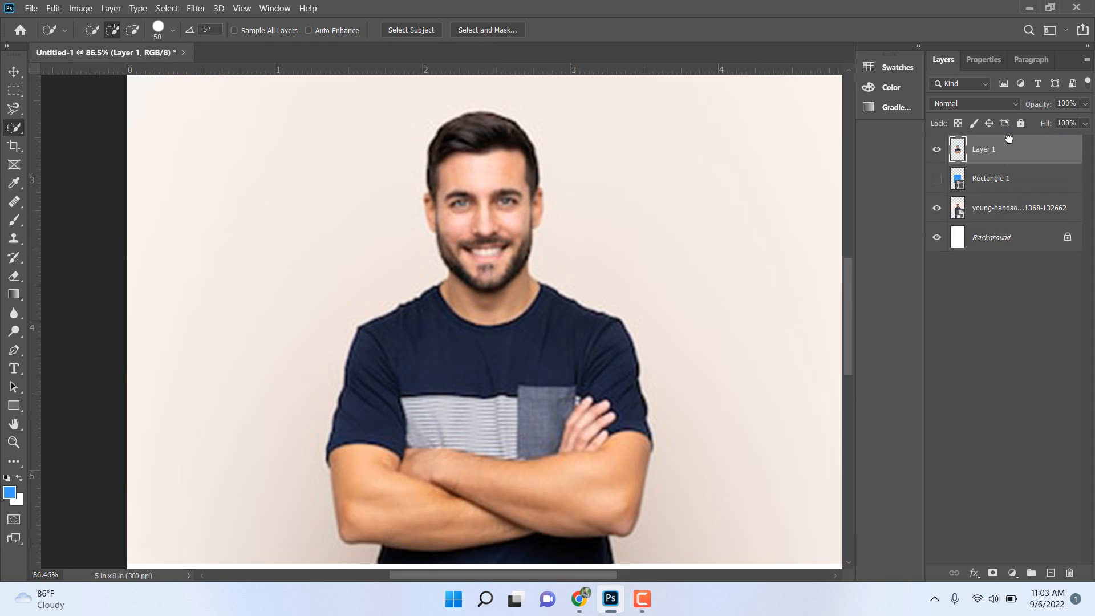
click(938, 180)
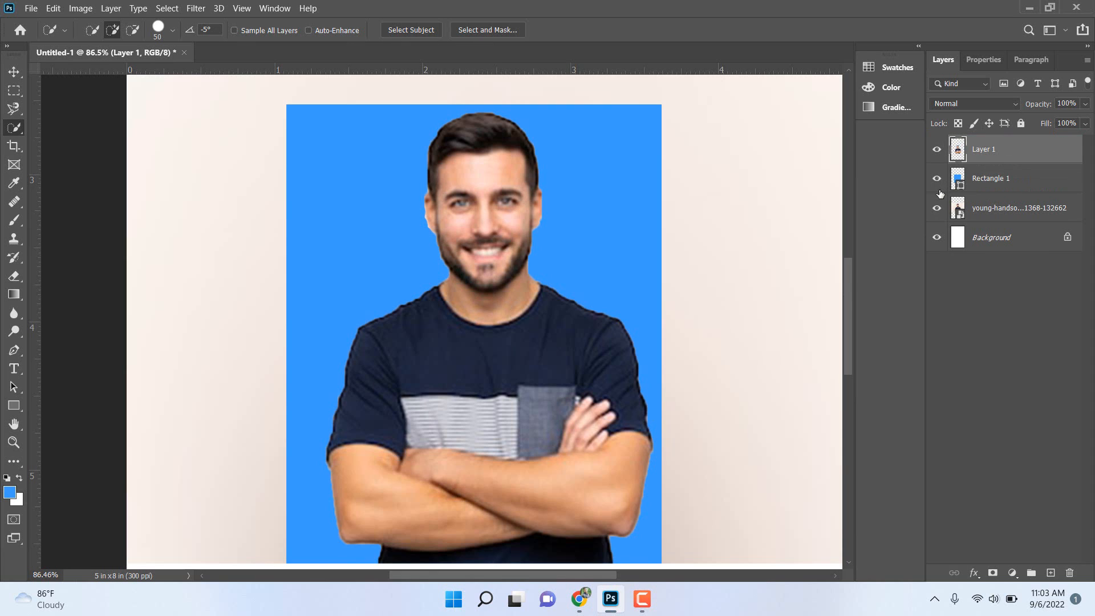
click(937, 209)
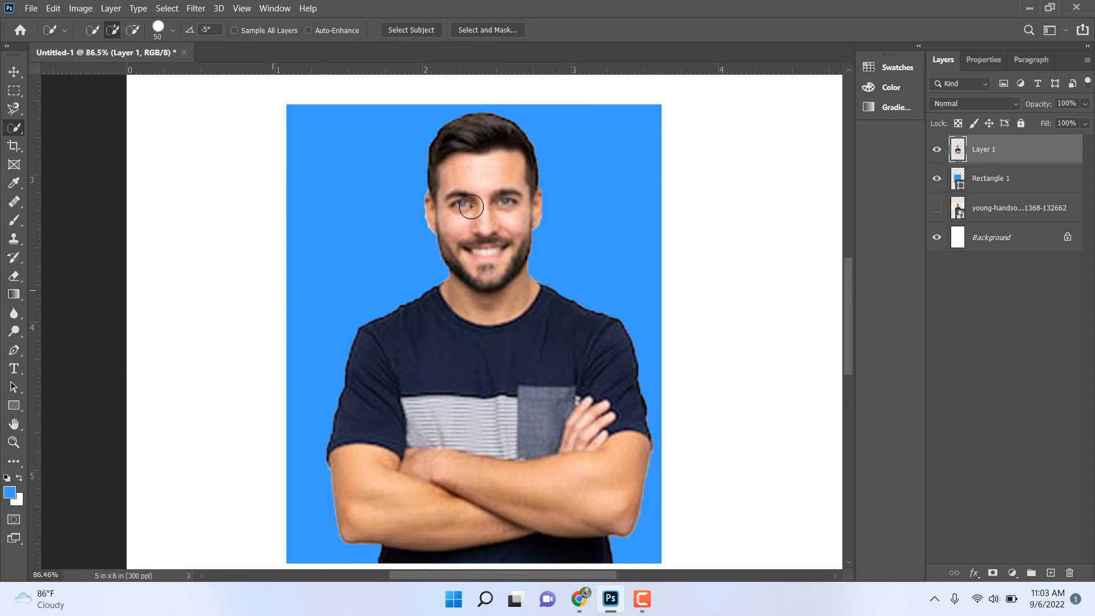
Delete the blue rectangle and the man's cutout layer, and show the original photo layer again.
click(14, 72)
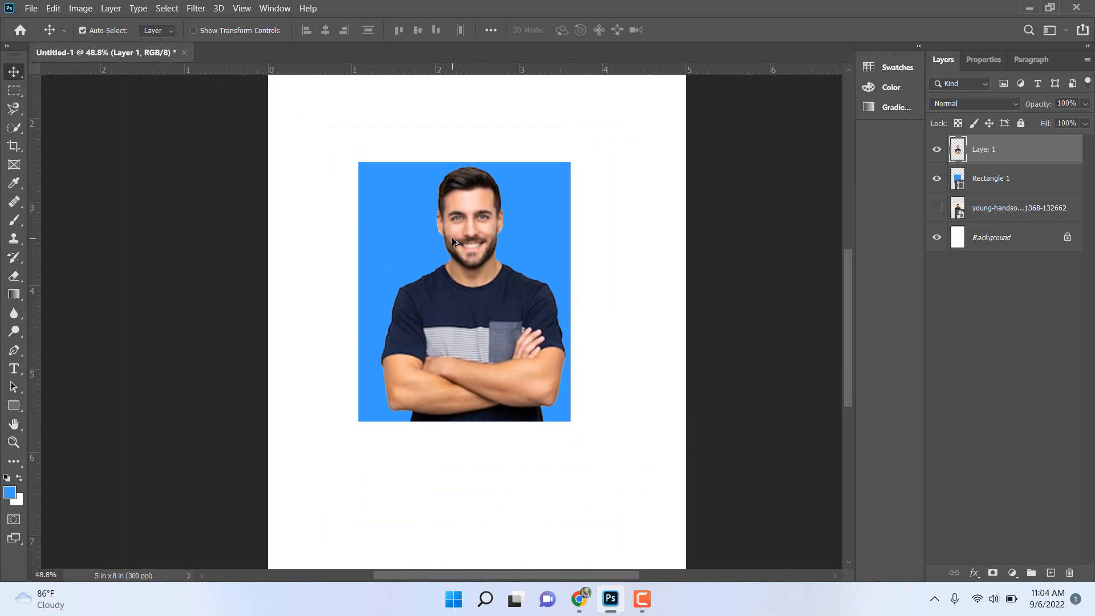
scroll(446, 258, up, 3)
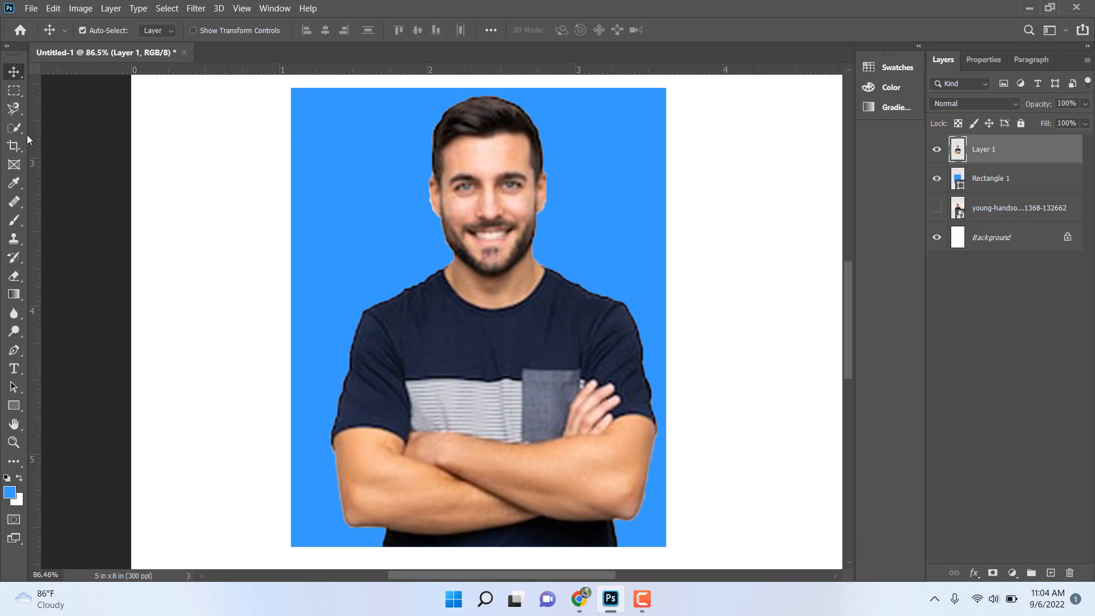
scroll(454, 290, down, 3)
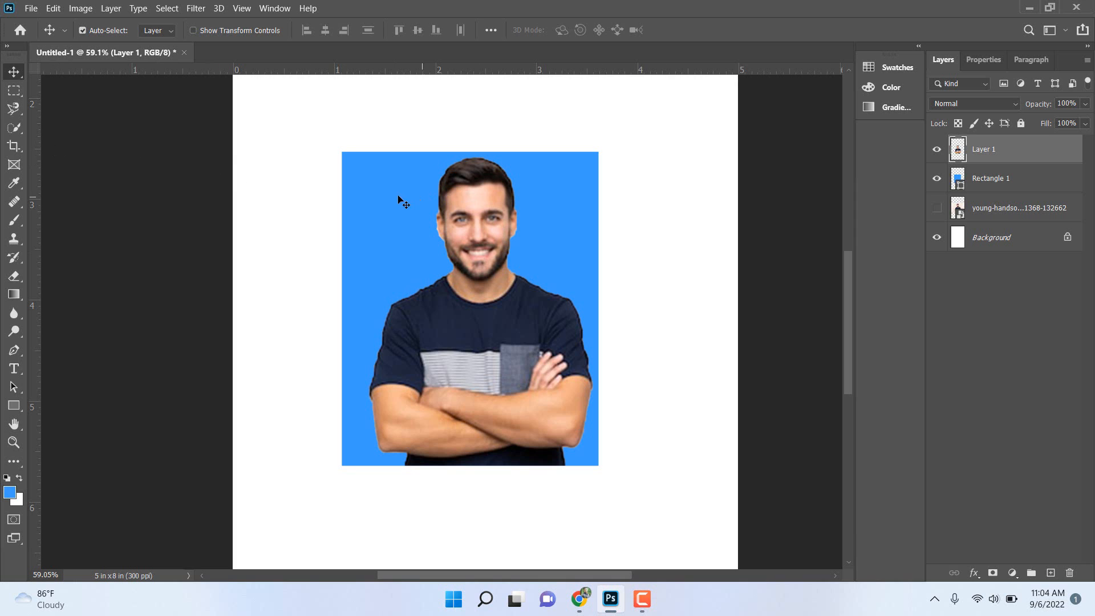
click(975, 179)
key(Delete)
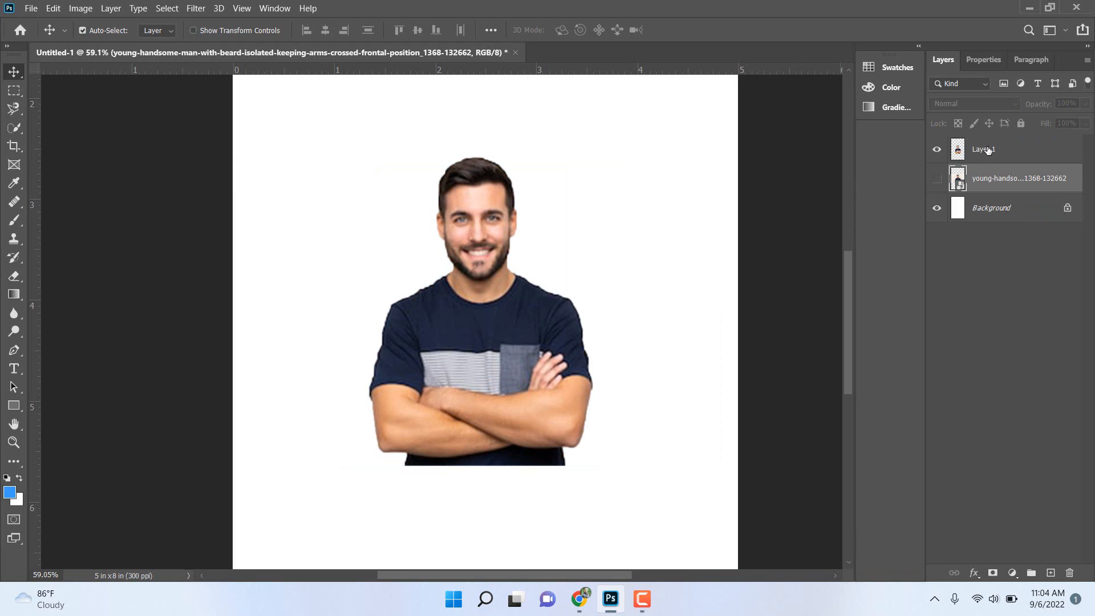
click(984, 150)
key(Delete)
click(937, 151)
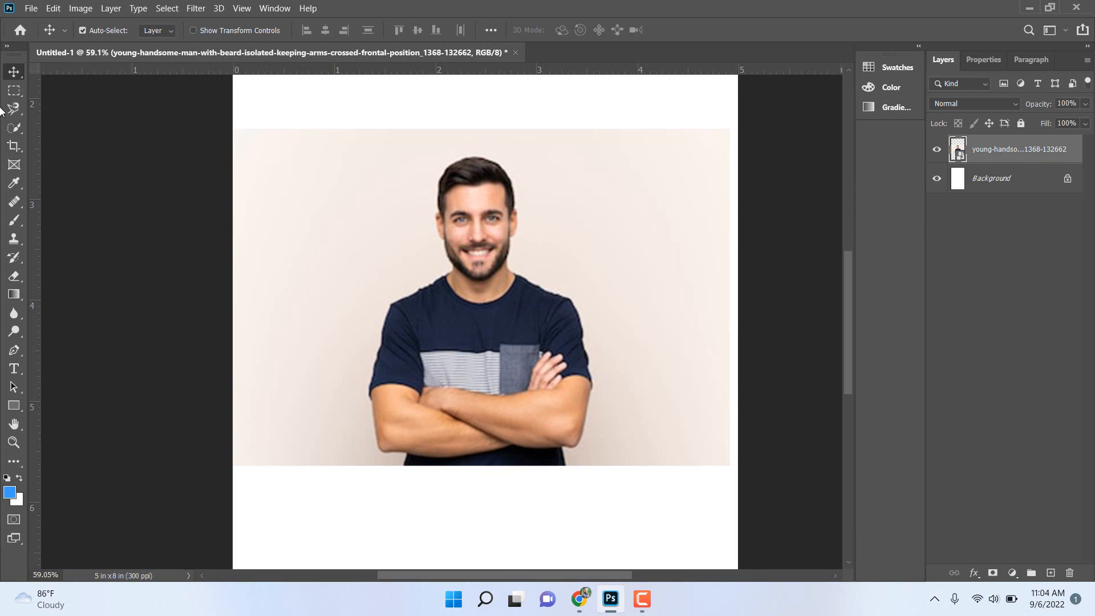
Select the skin of the man's forehead and cheeks using the Magic Wand tool with a tolerance of 32.
click(23, 129)
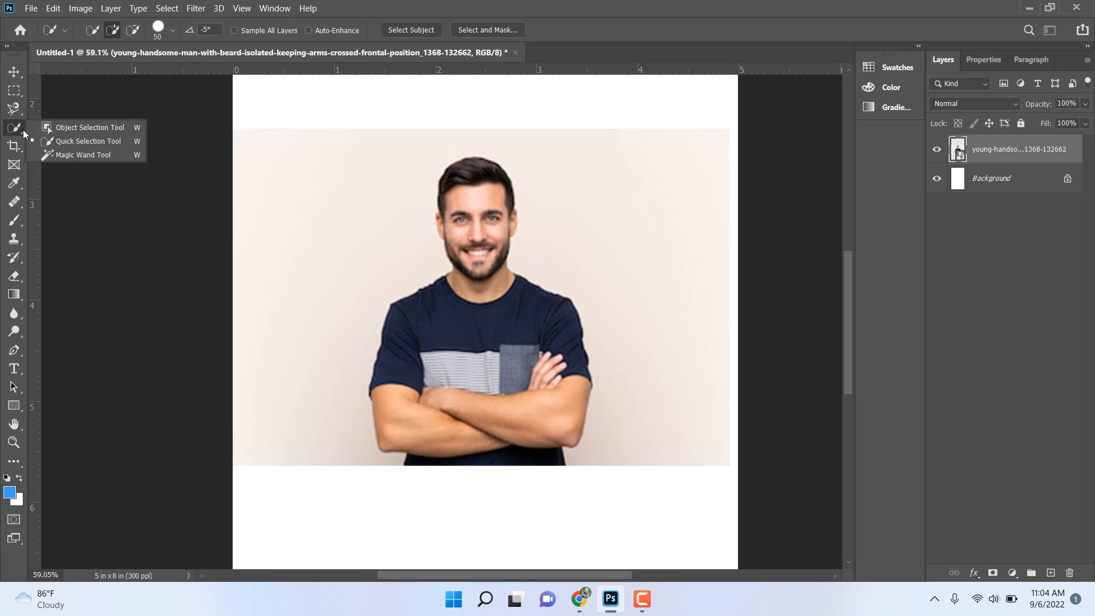
click(73, 158)
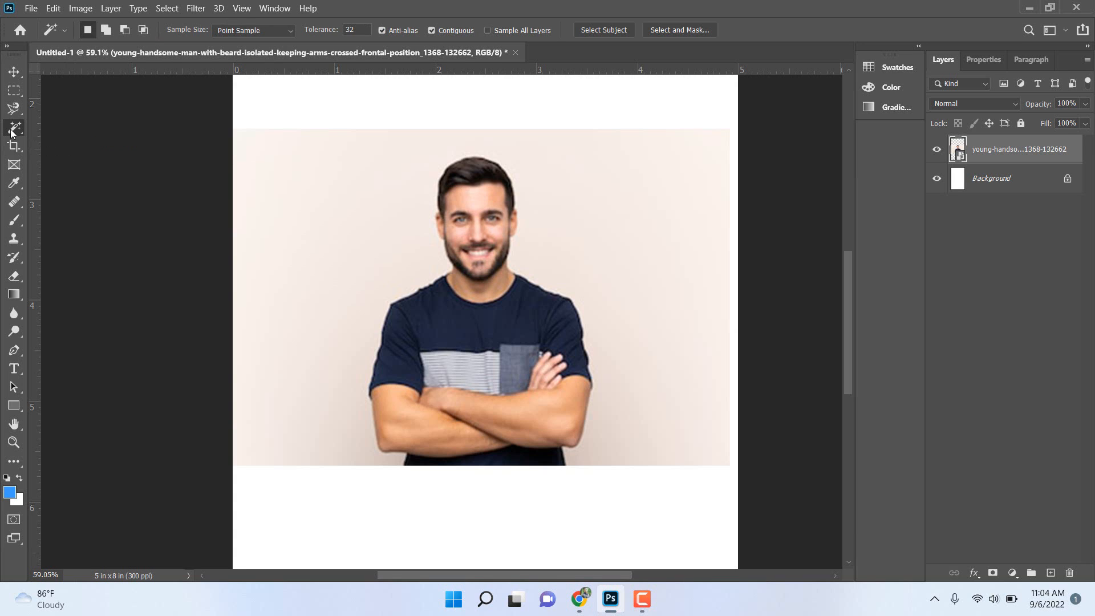
scroll(474, 277, up, 4)
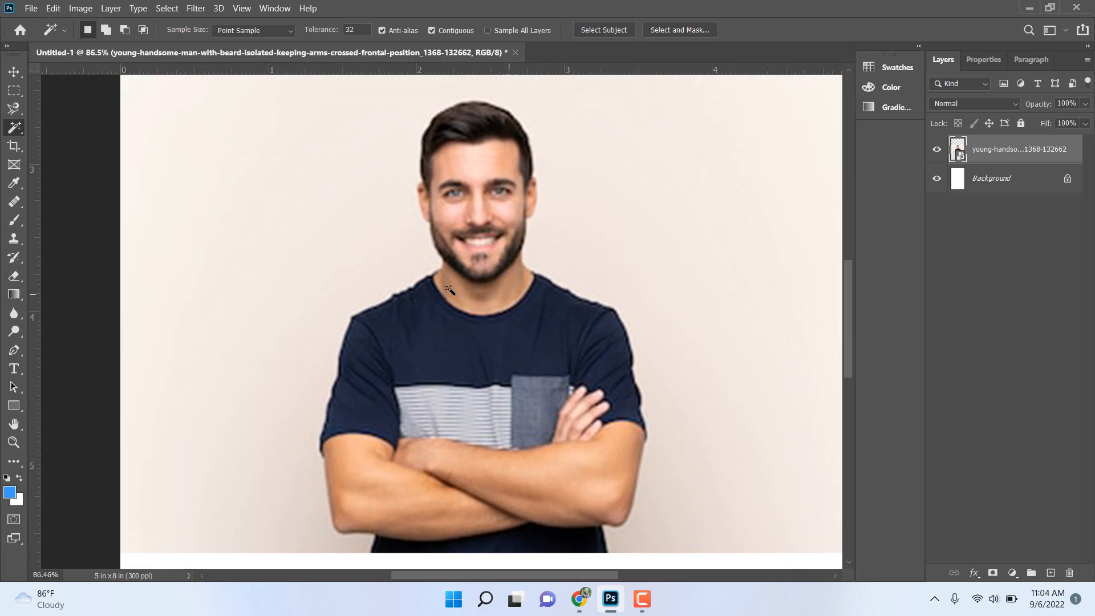
scroll(478, 287, up, 3)
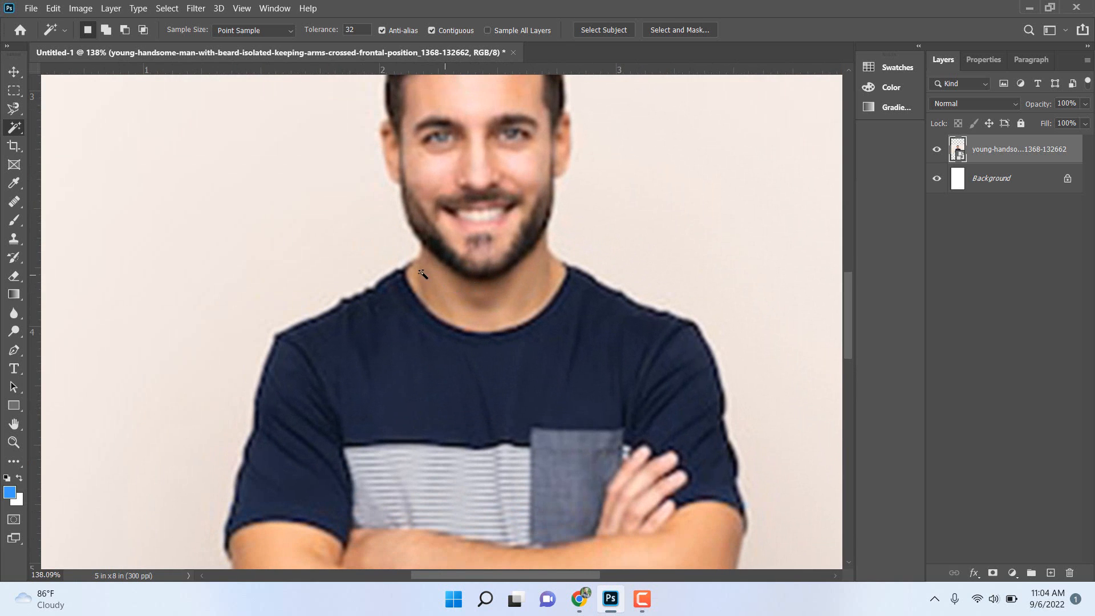
scroll(500, 272, up, 3)
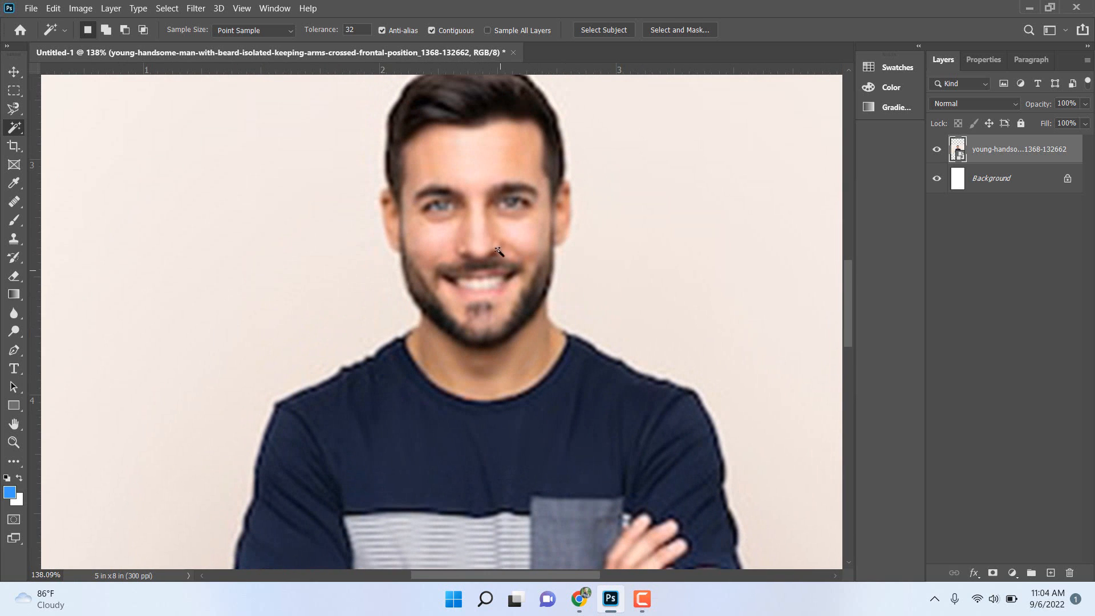
click(430, 158)
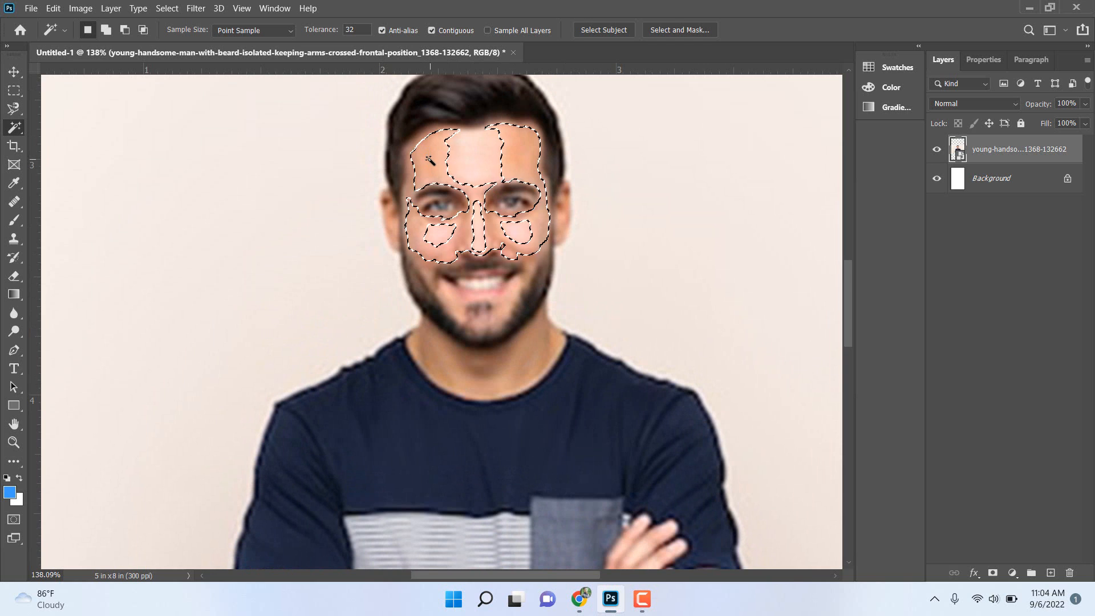
Add a Levels adjustment layer masked to the selected face skin, with the white output level set to 255.
click(1014, 574)
click(1018, 380)
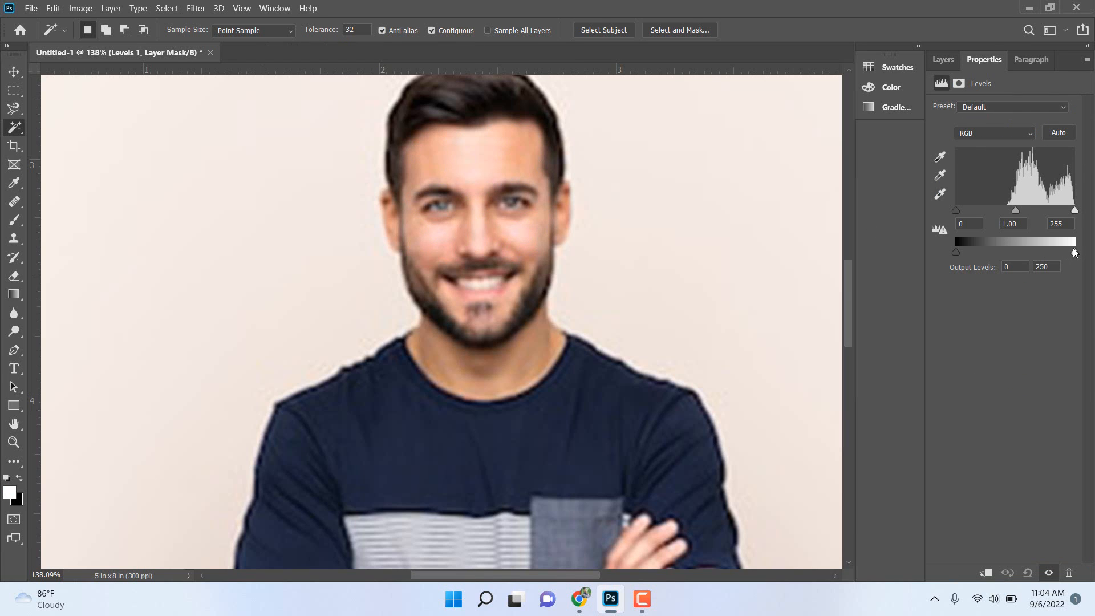
drag(1068, 253, 1080, 255)
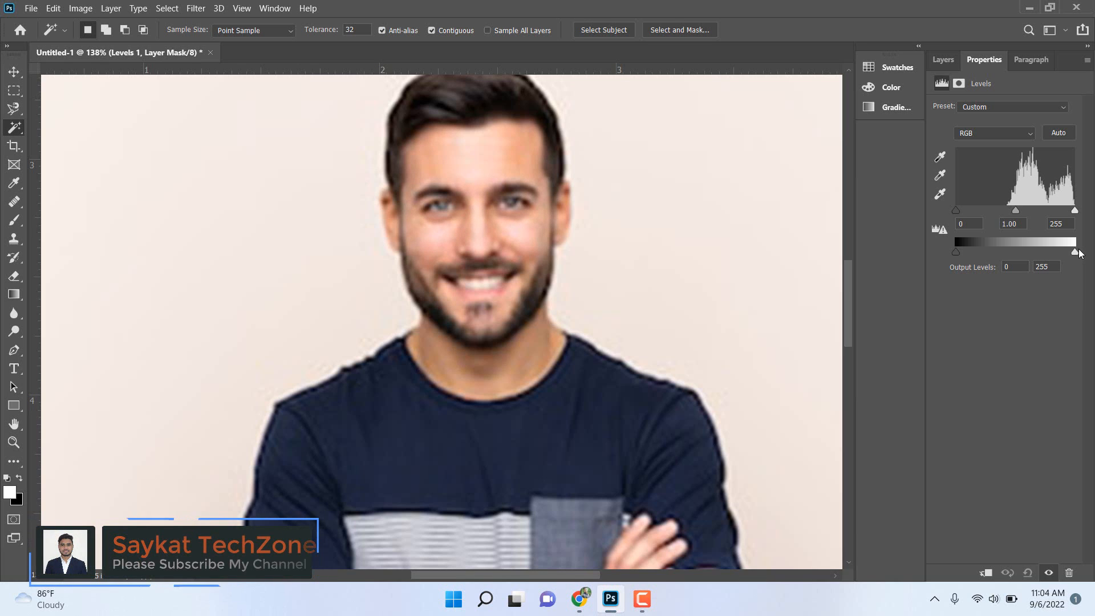
Add a Brightness/Contrast adjustment layer with brightness 13 and contrast 11.
click(944, 60)
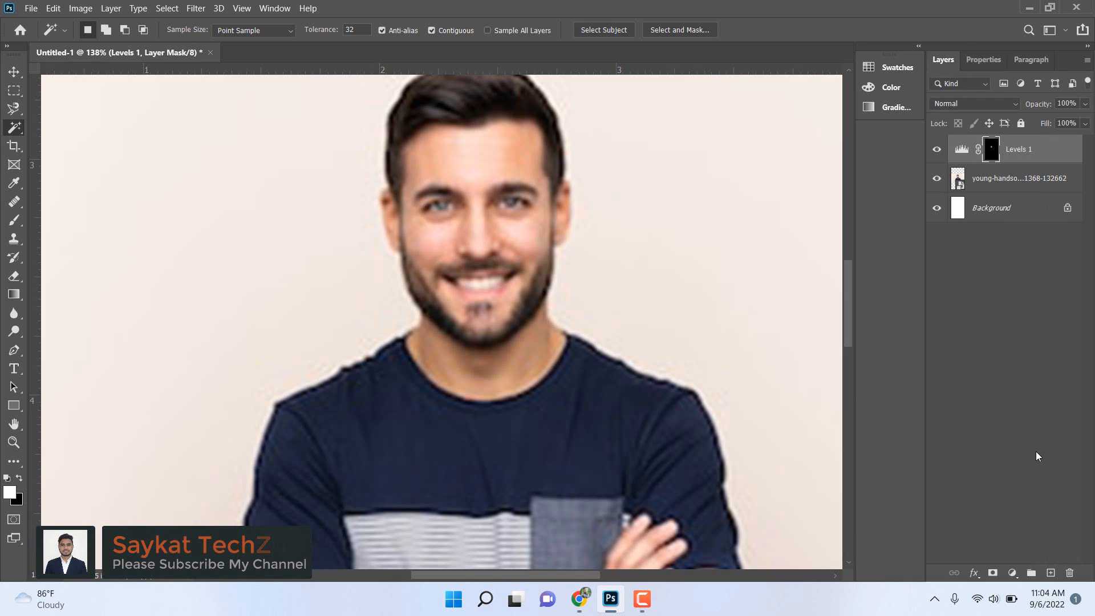
click(1014, 572)
click(1032, 369)
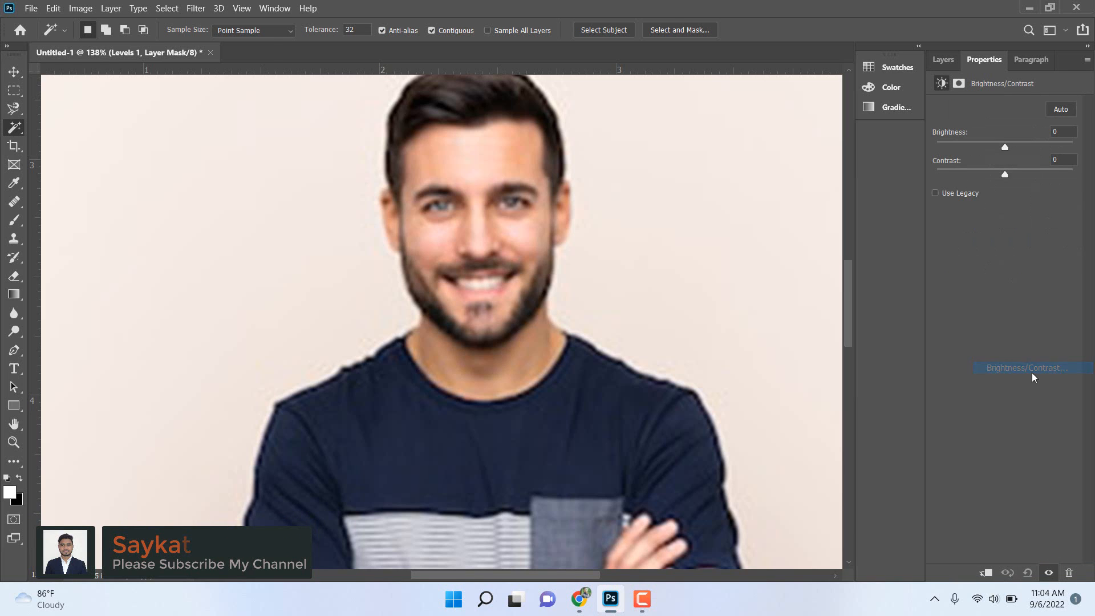
drag(1004, 150, 1013, 173)
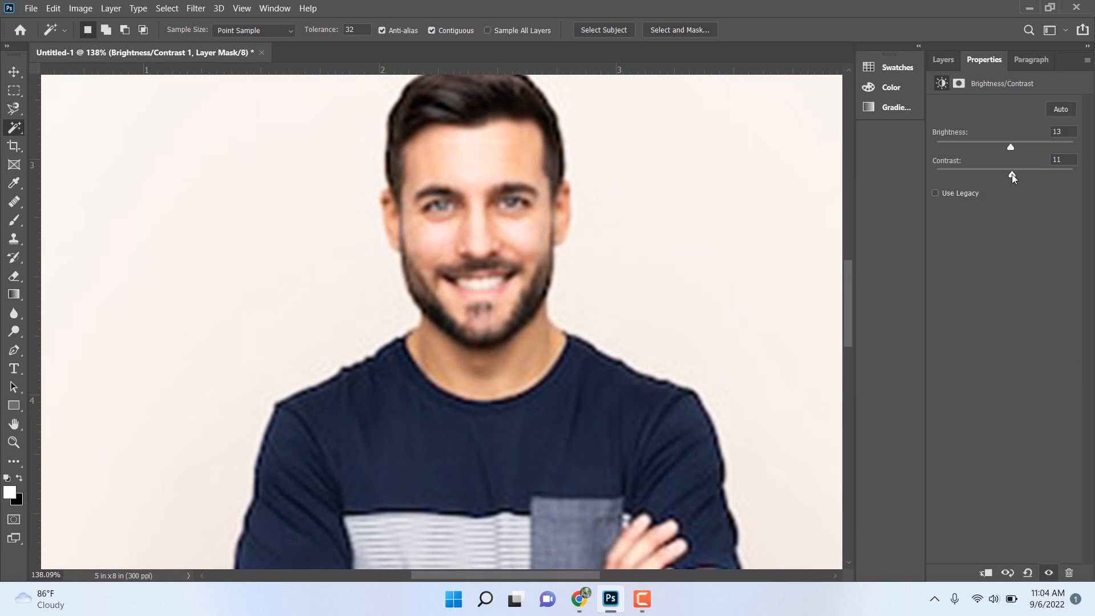
Select the man's neck with the Magic Wand and set the adjustment's brightness to 27 and contrast to 24.
click(506, 377)
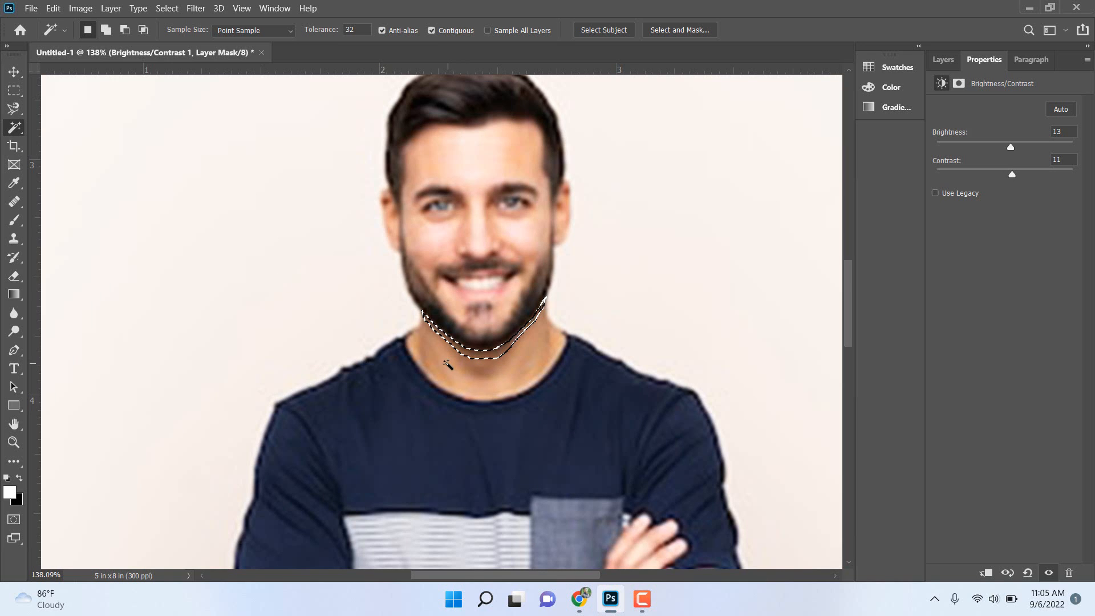
click(462, 372)
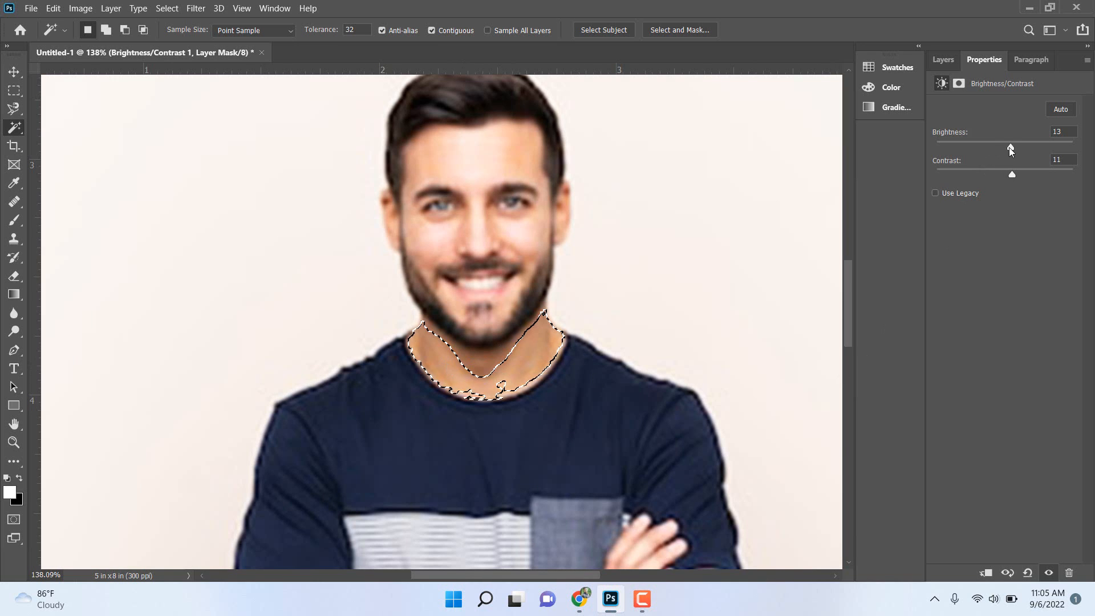
drag(1010, 147, 1021, 174)
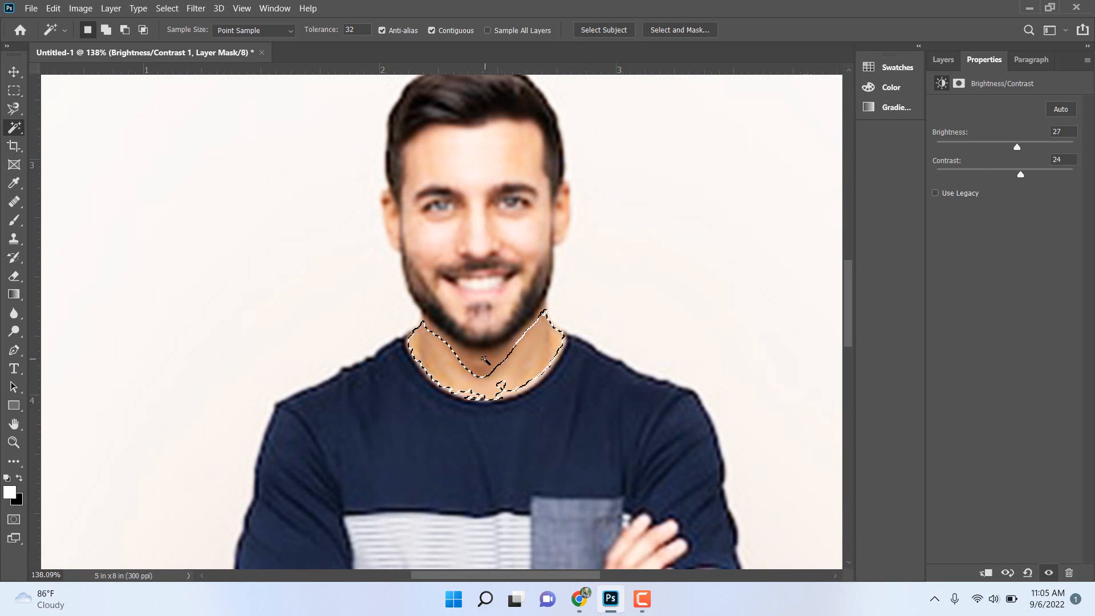
Select the shadow beneath the beard with the Magic Wand, set the adjustment's brightness to 35, and clear the selection.
click(486, 360)
drag(1018, 150, 1021, 148)
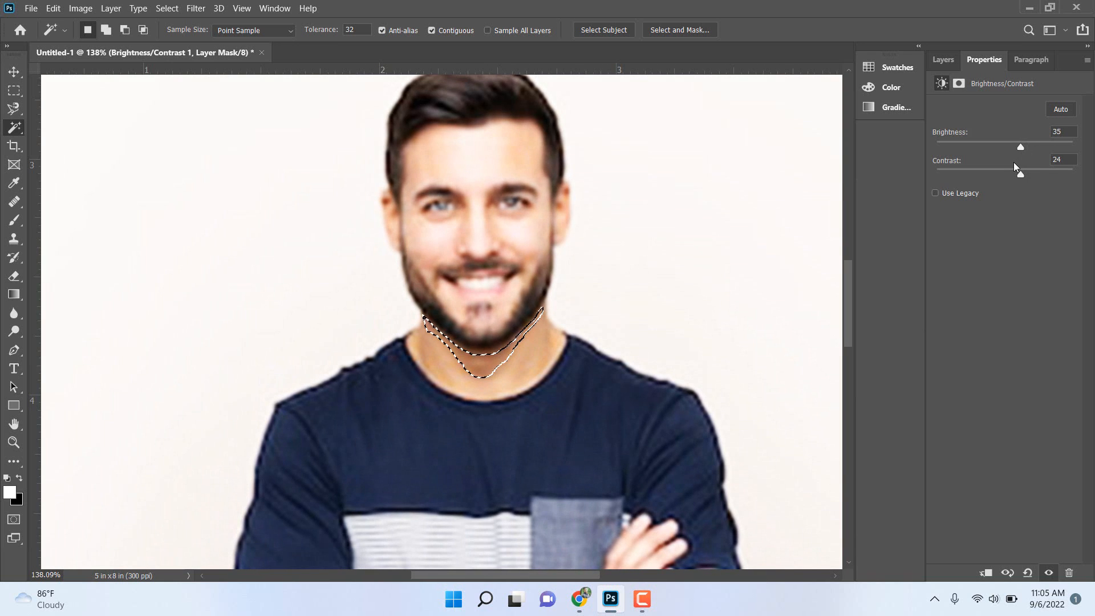
key(v)
click(273, 288)
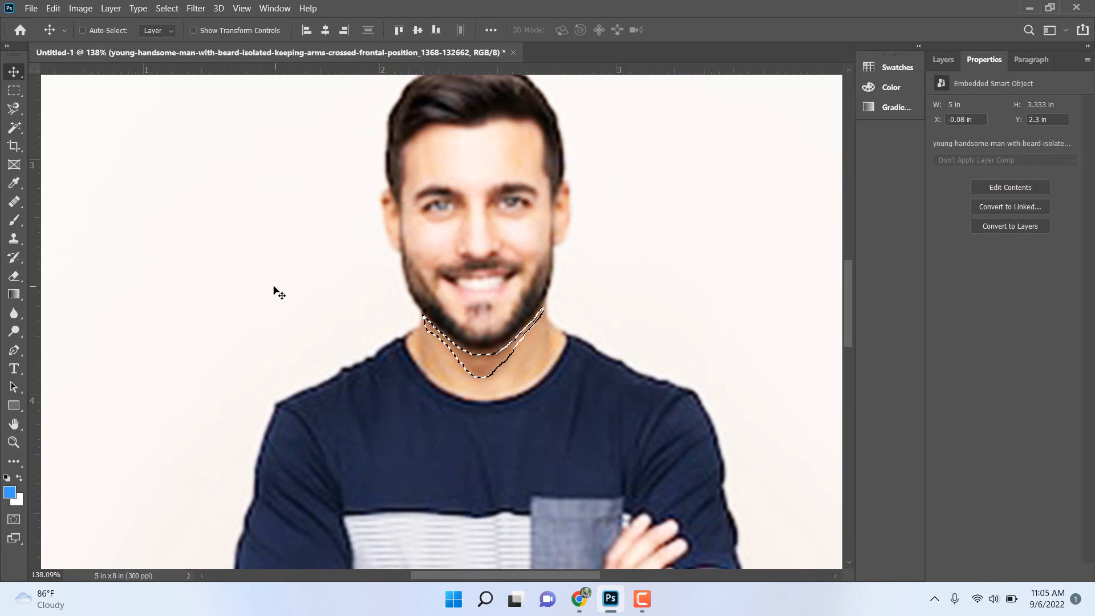
key(ctrl+d)
scroll(484, 314, down, 3)
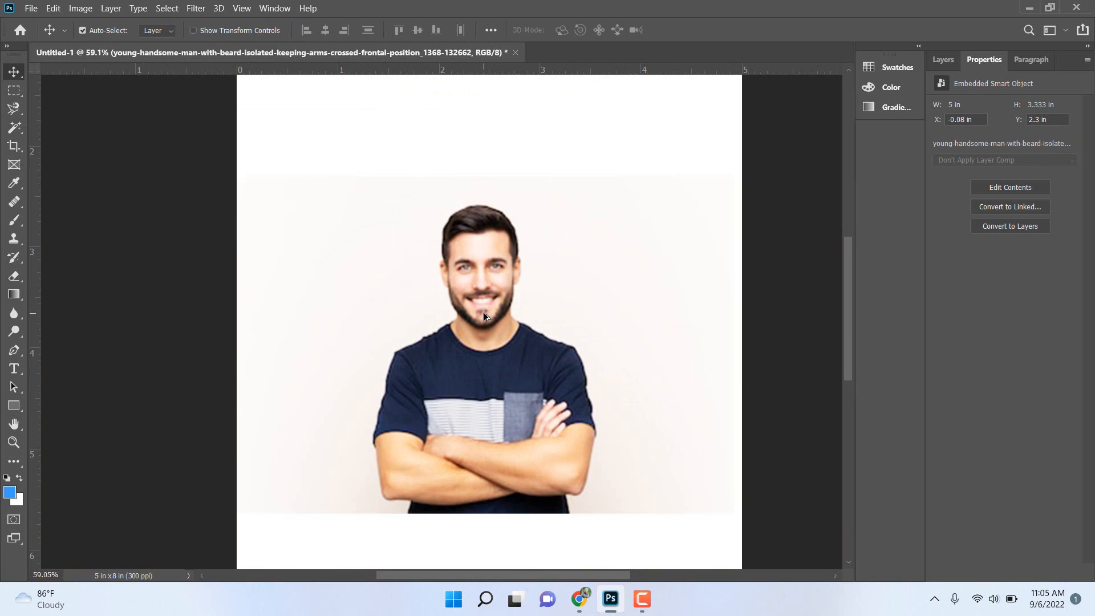
scroll(517, 269, down, 1)
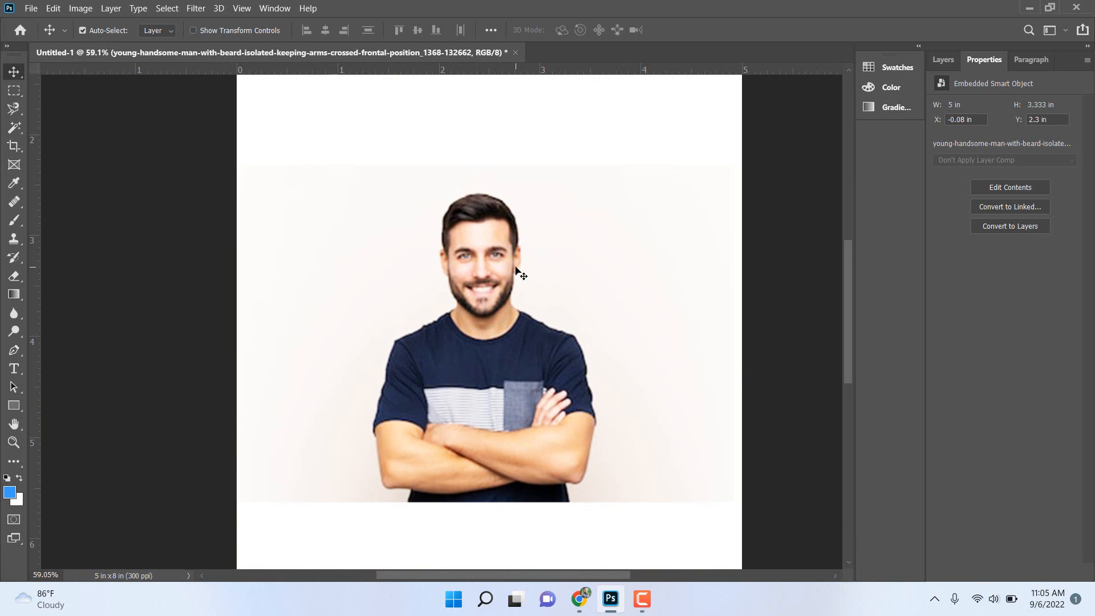